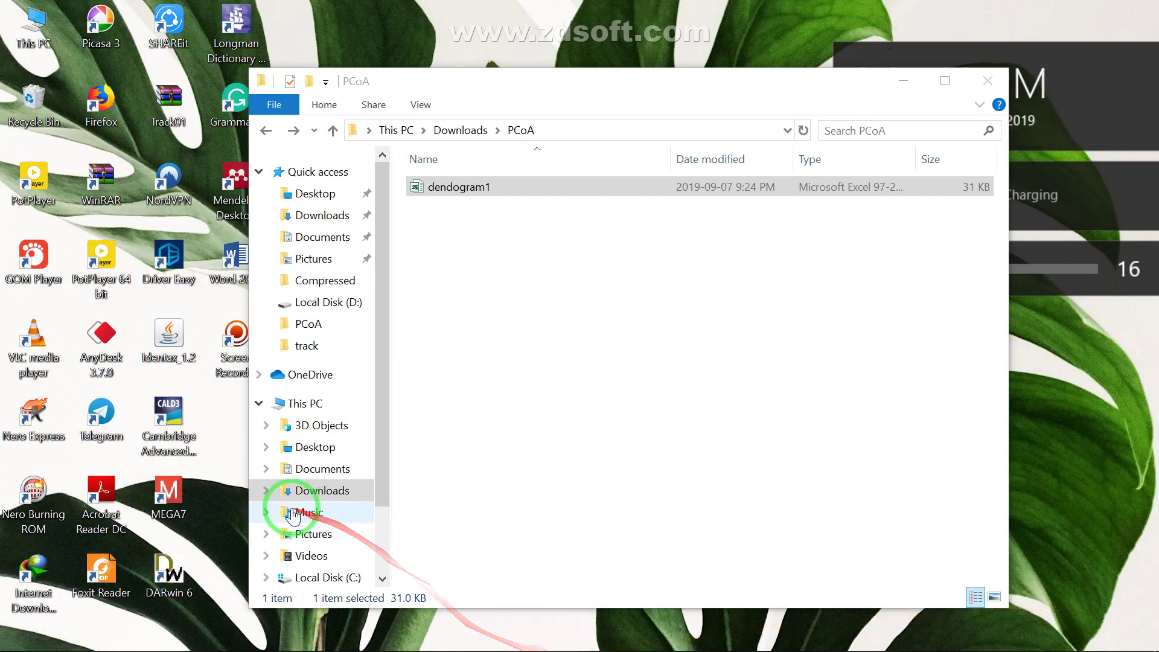
Switch to the dendogram1 workbook in Excel and review its kleb sample rows and base-pair columns.
left_click(170, 577)
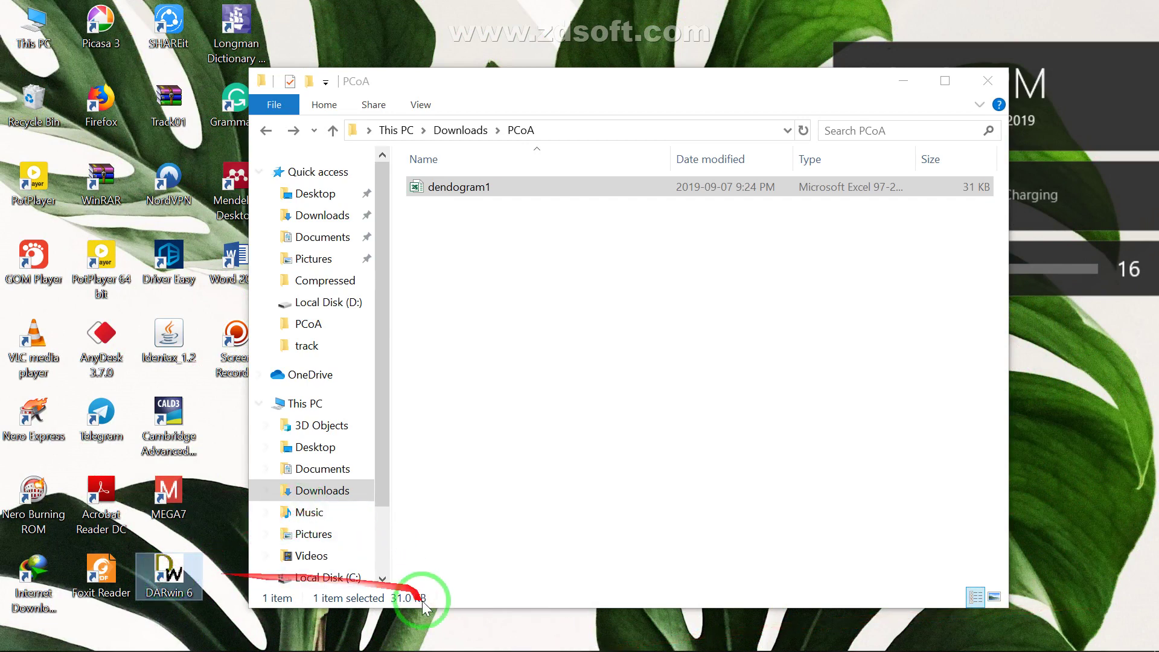
left_click(470, 642)
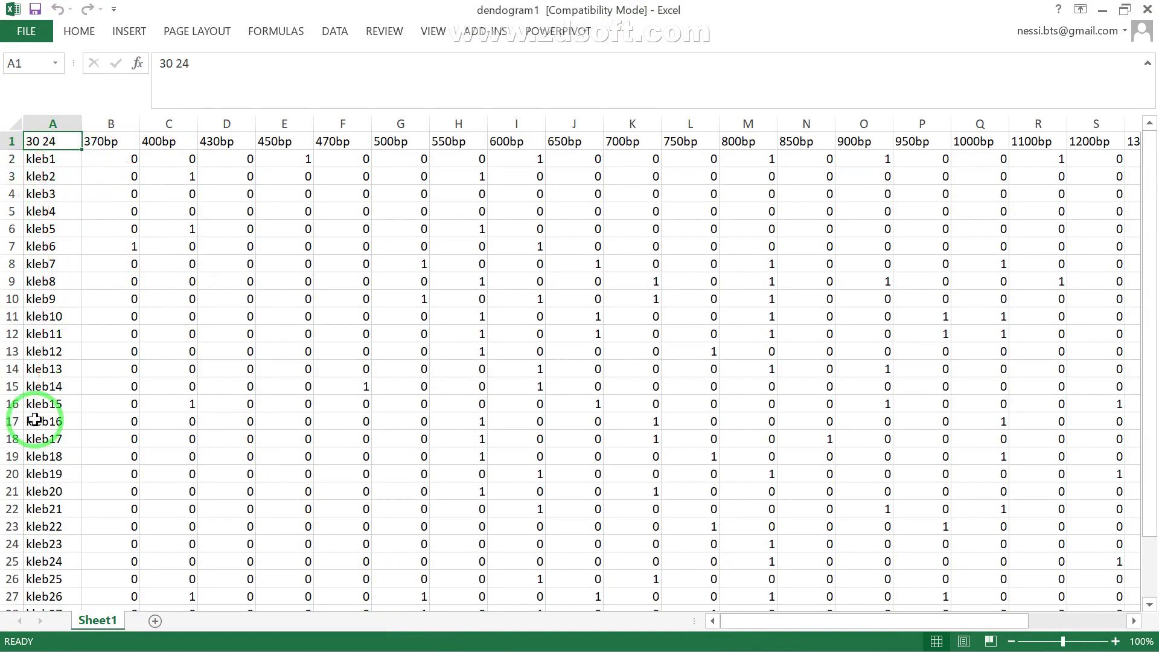
scroll(36, 416, "down", 2)
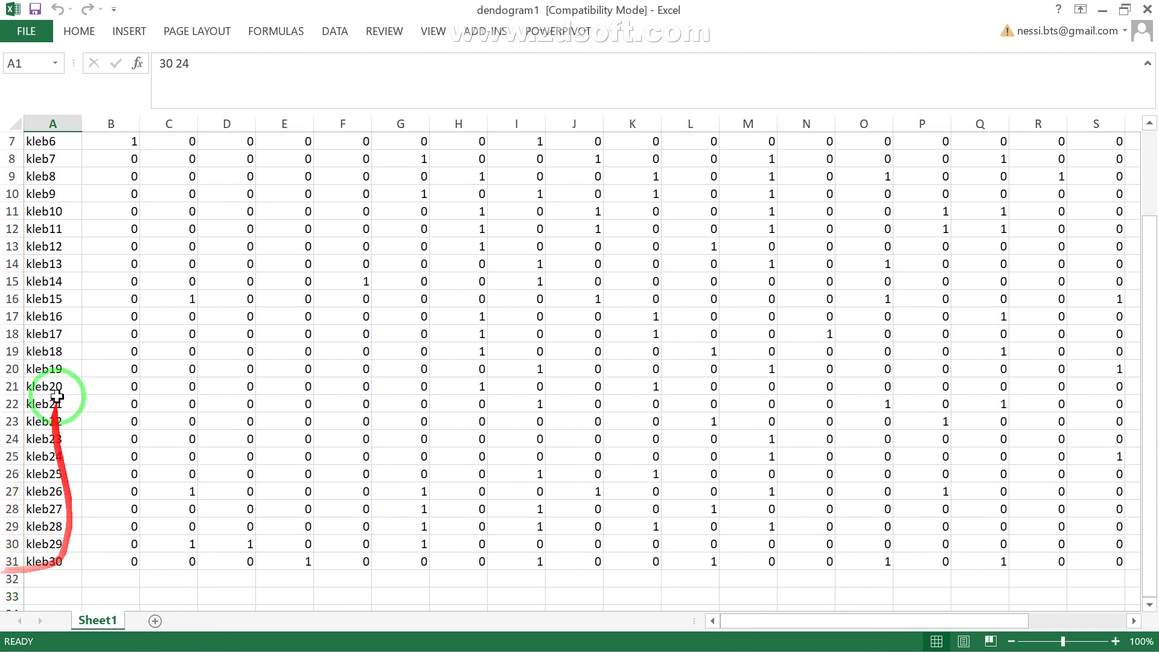
scroll(56, 385, "up", 2)
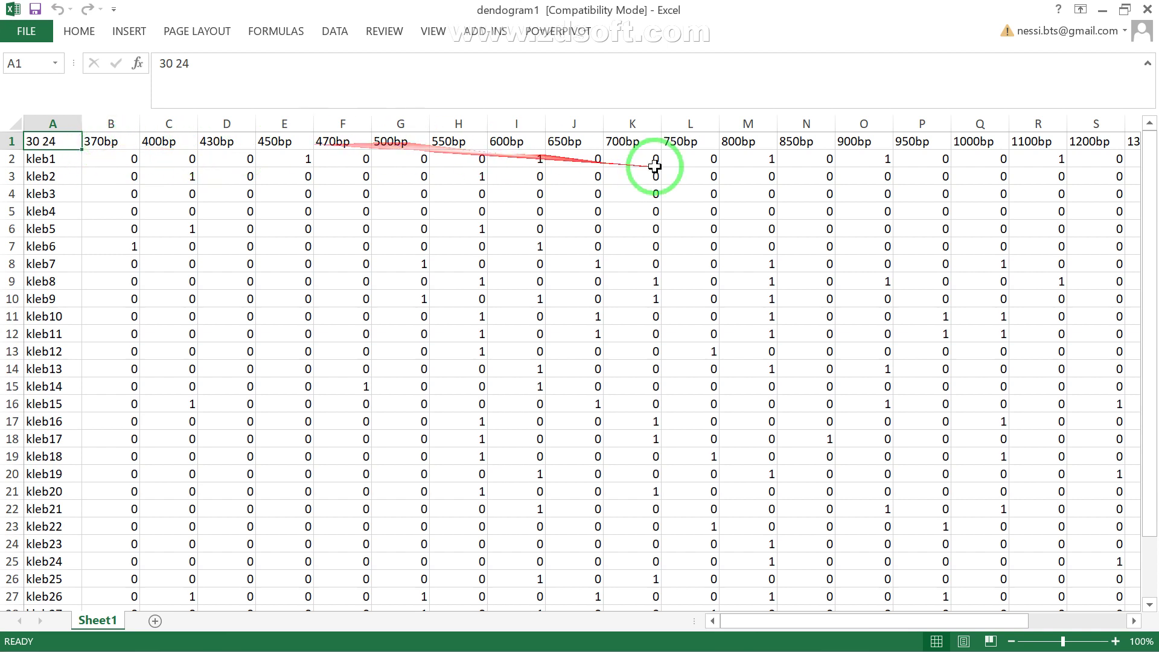
left_click_drag(766, 623, 667, 616)
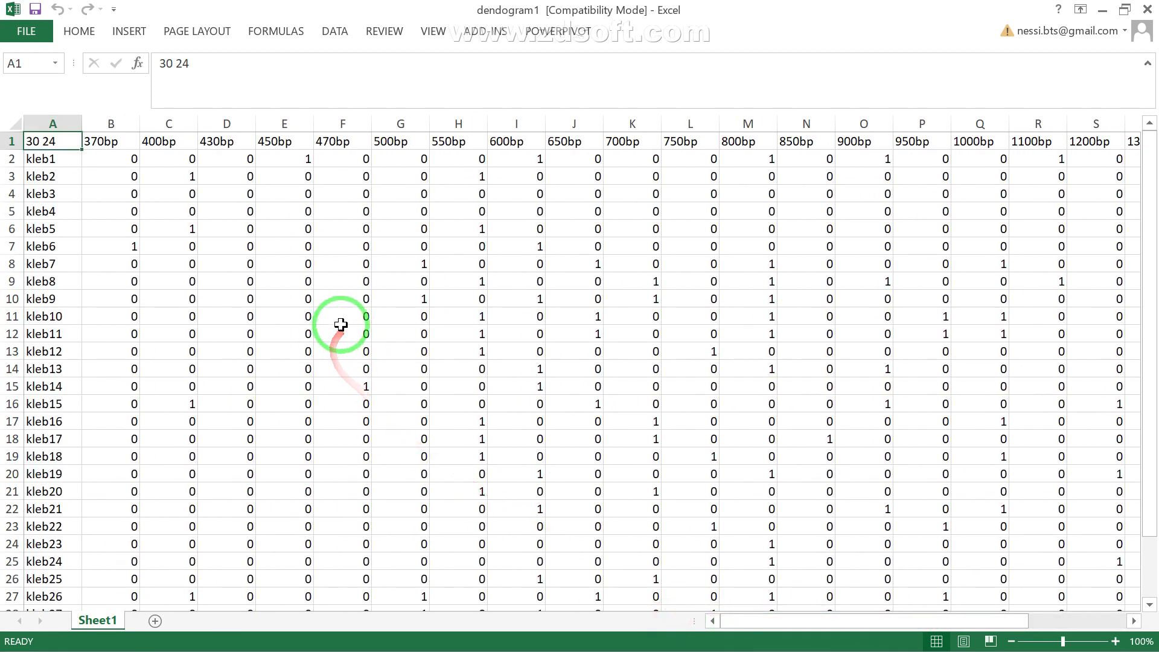
Examine the 0/1 scores in the 500bp column, the 30 24 header cell A1 and the sample names in column A.
left_click(413, 300)
left_click(411, 281)
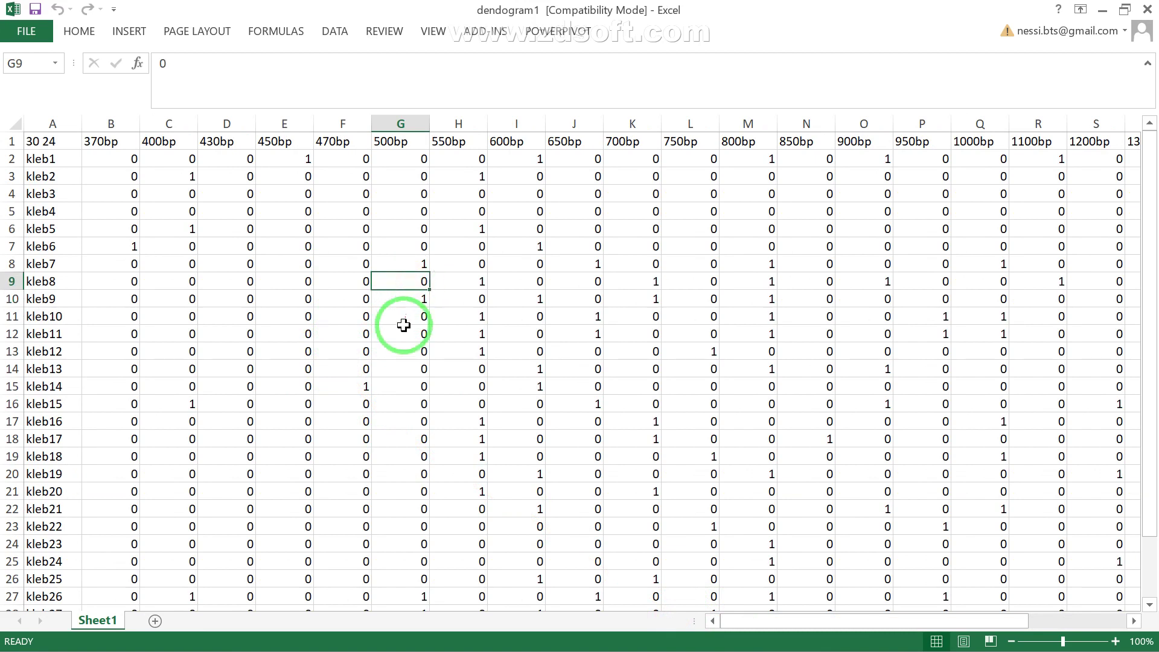
left_click(404, 303)
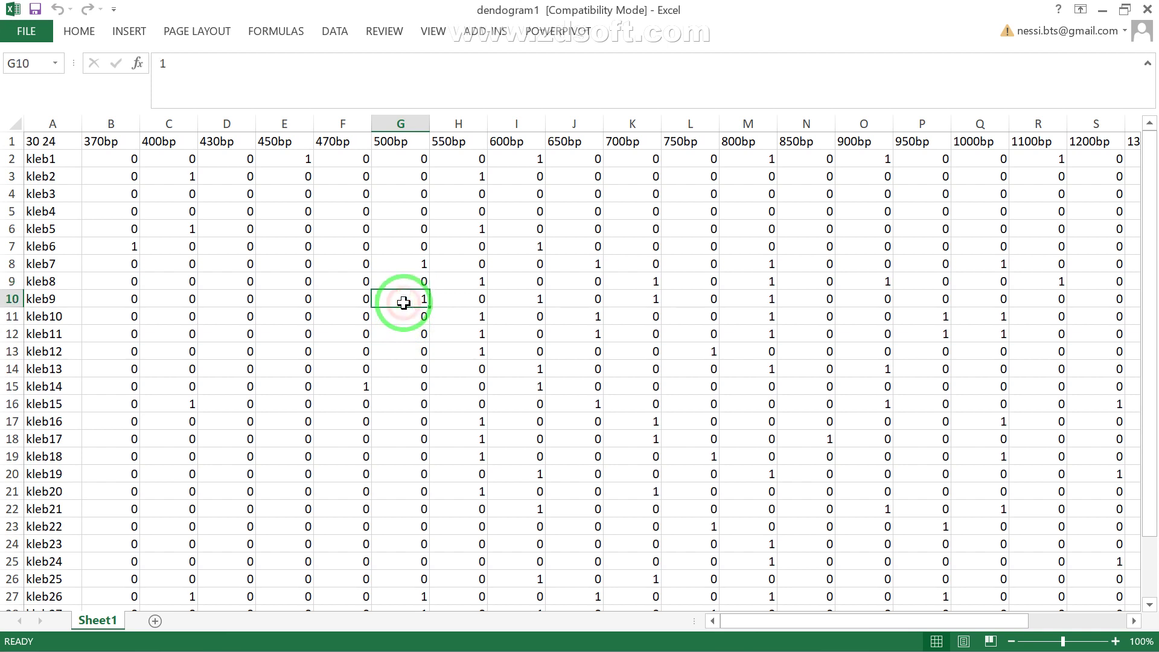
left_click(404, 281)
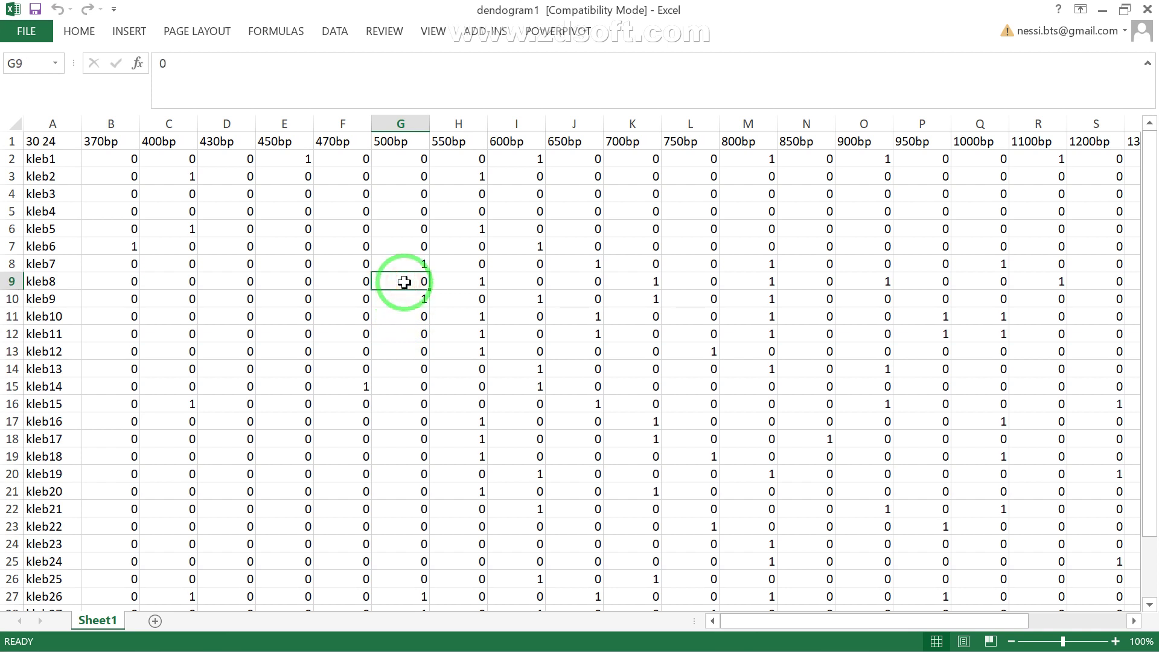
left_click(63, 143)
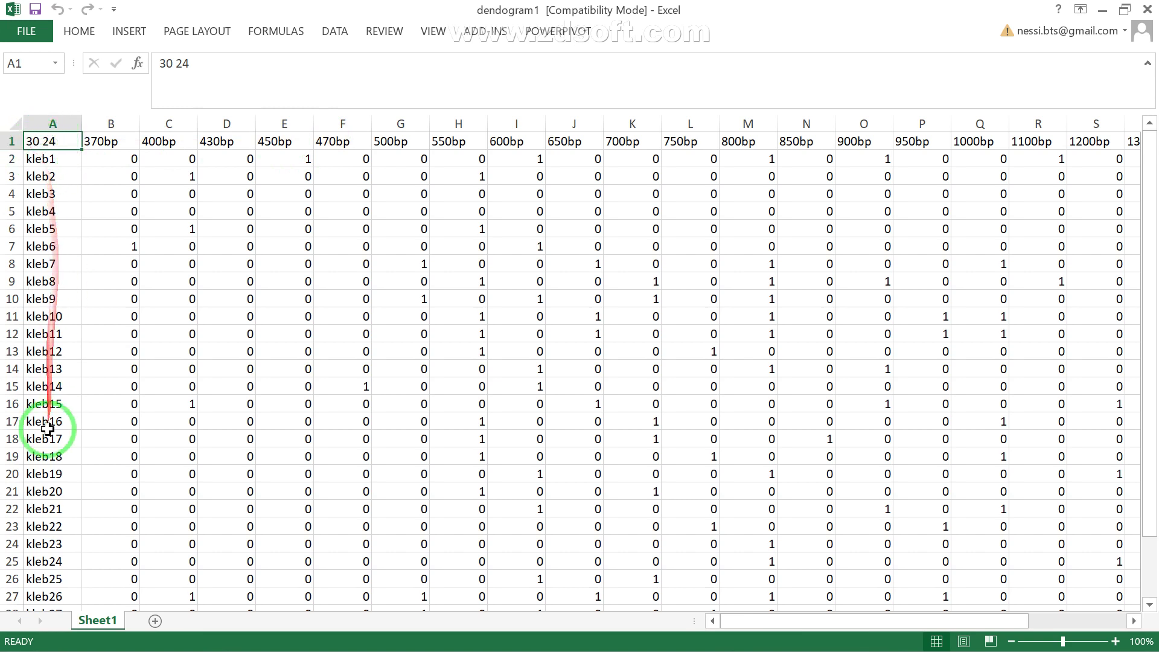
scroll(47, 428, "down", 2)
scroll(48, 429, "up", 2)
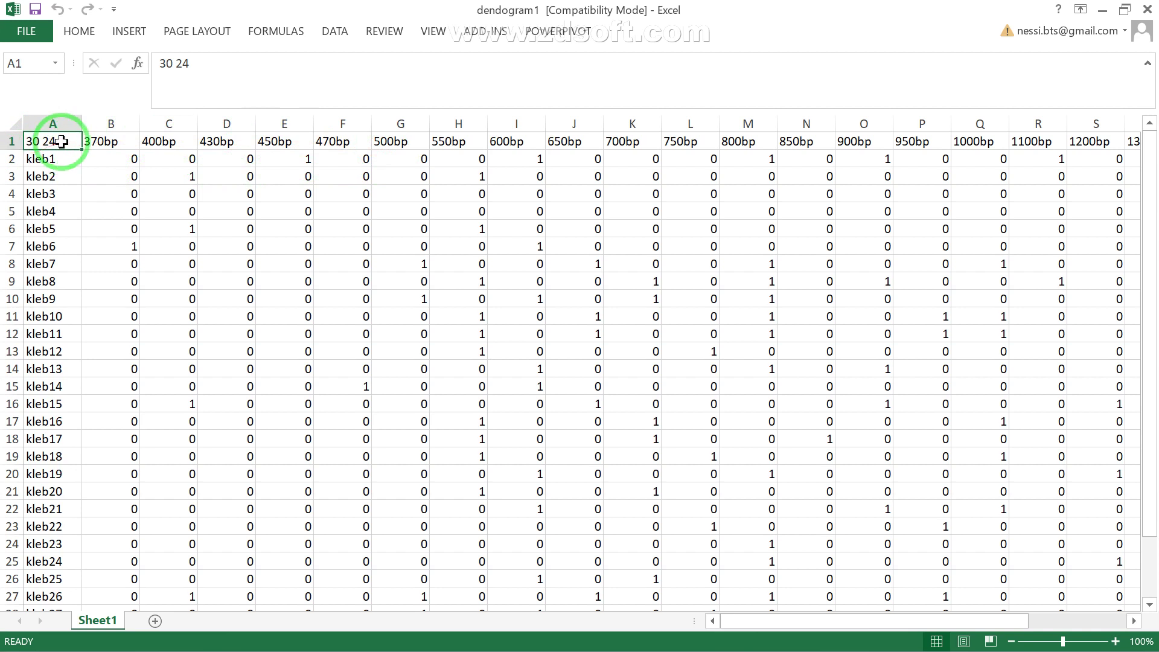
left_click(58, 211)
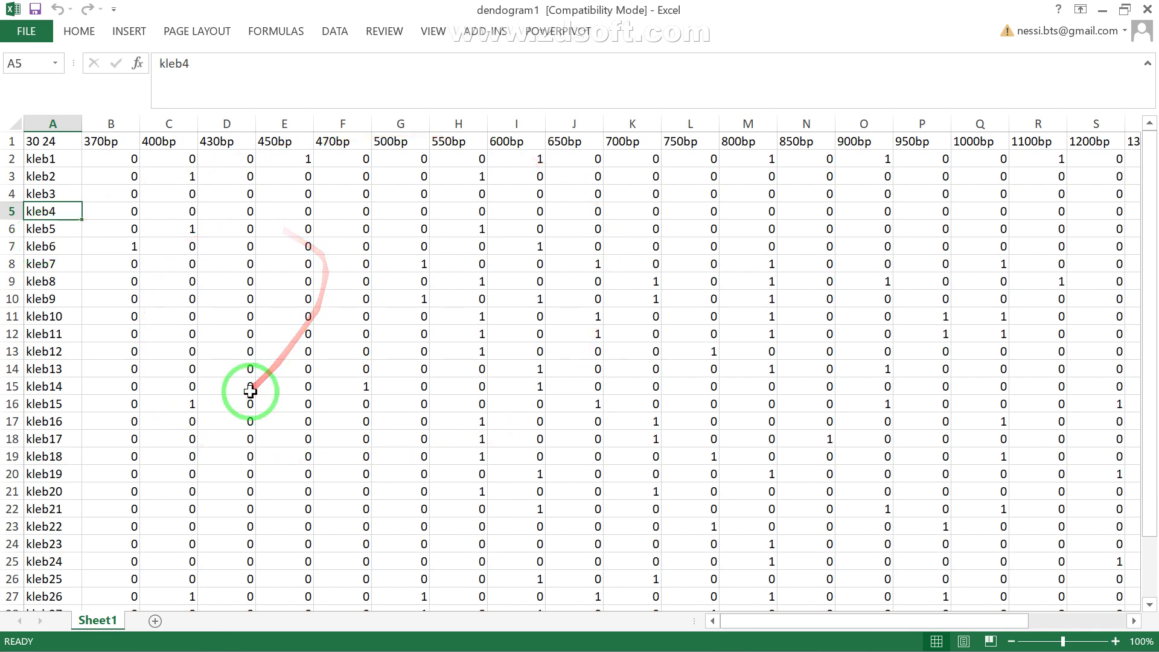
Save the workbook as Text (MS-DOS) under the name dendogram1 in the PCoA folder and close Excel.
left_click(26, 30)
left_click(27, 186)
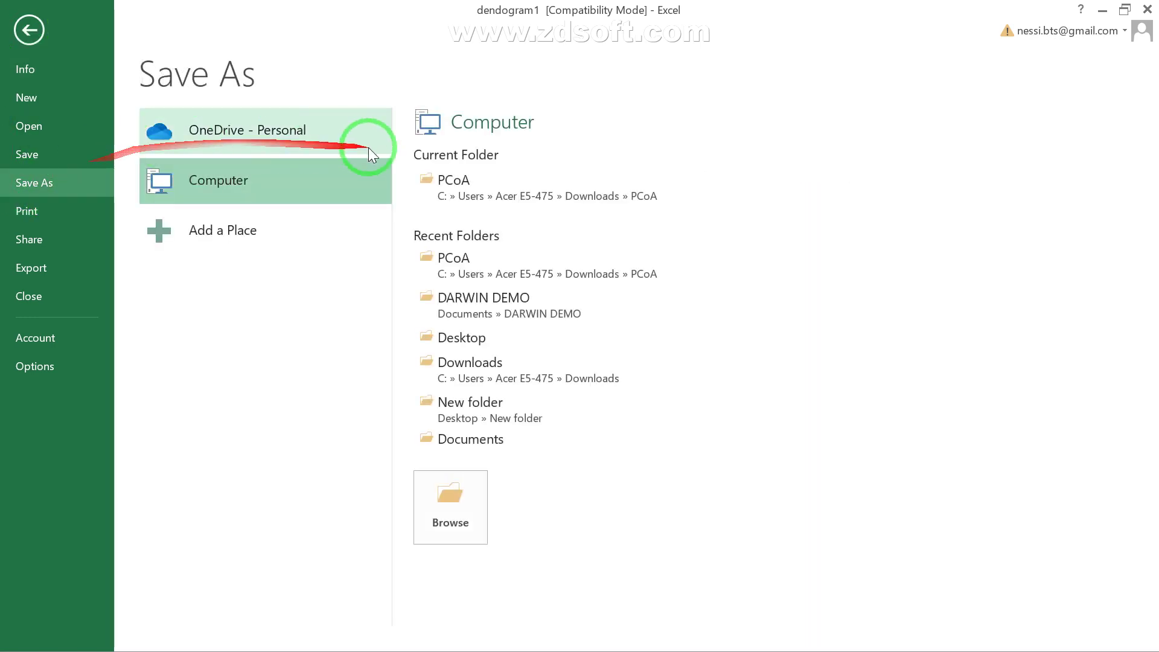
left_click(459, 189)
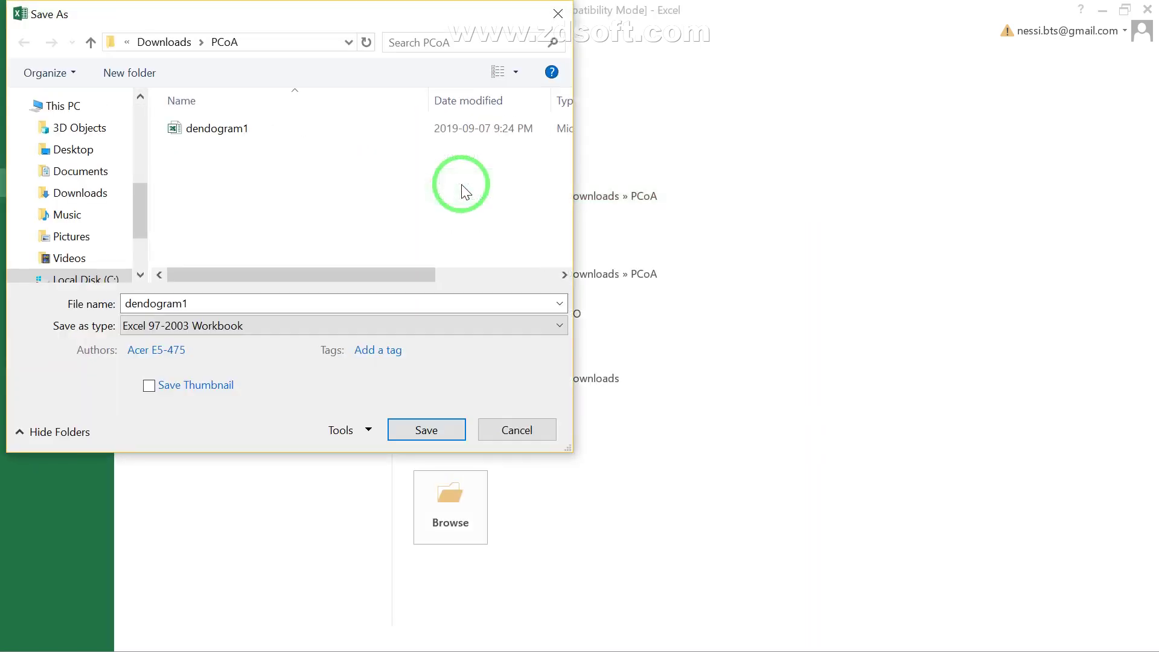
left_click(156, 329)
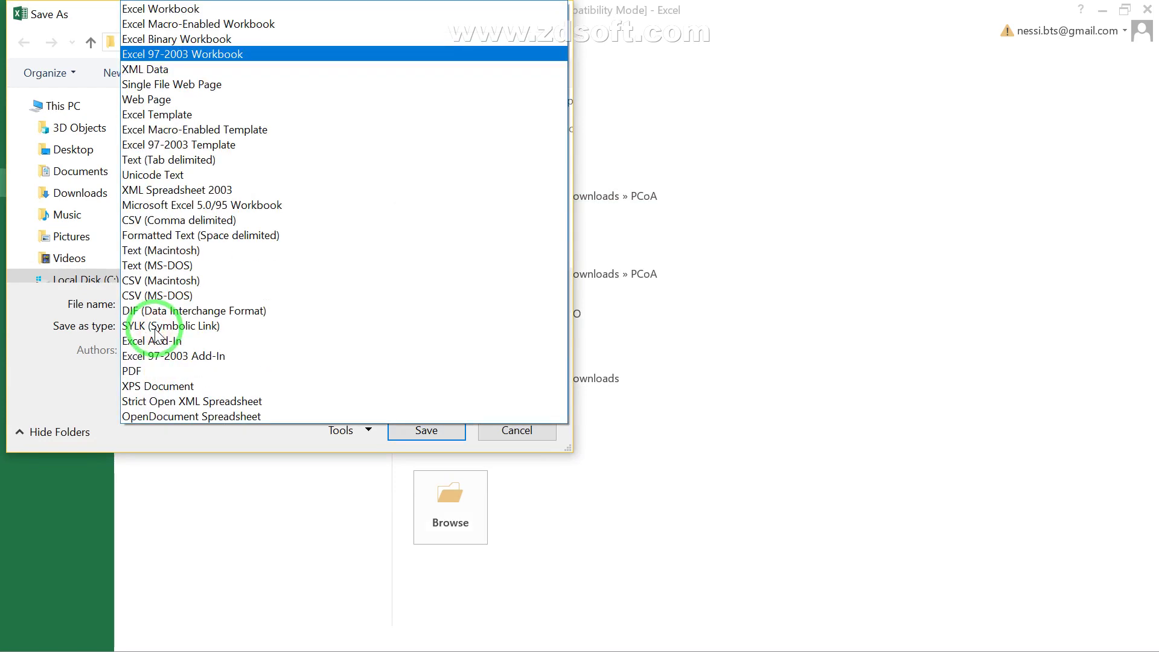
left_click(171, 270)
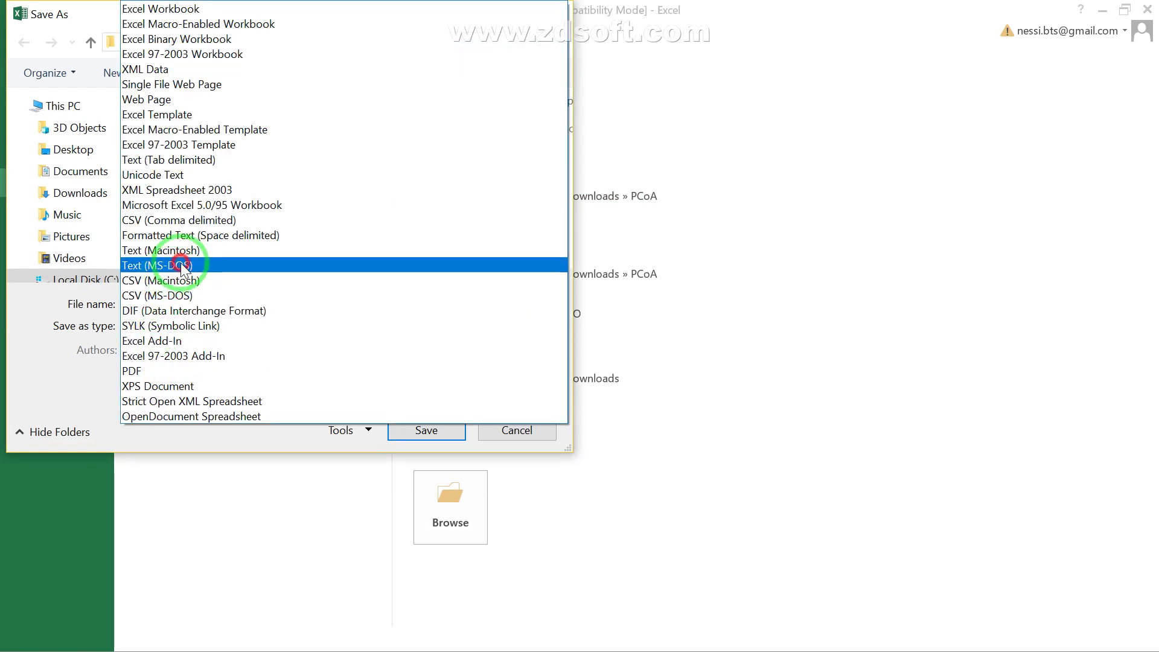
left_click(418, 406)
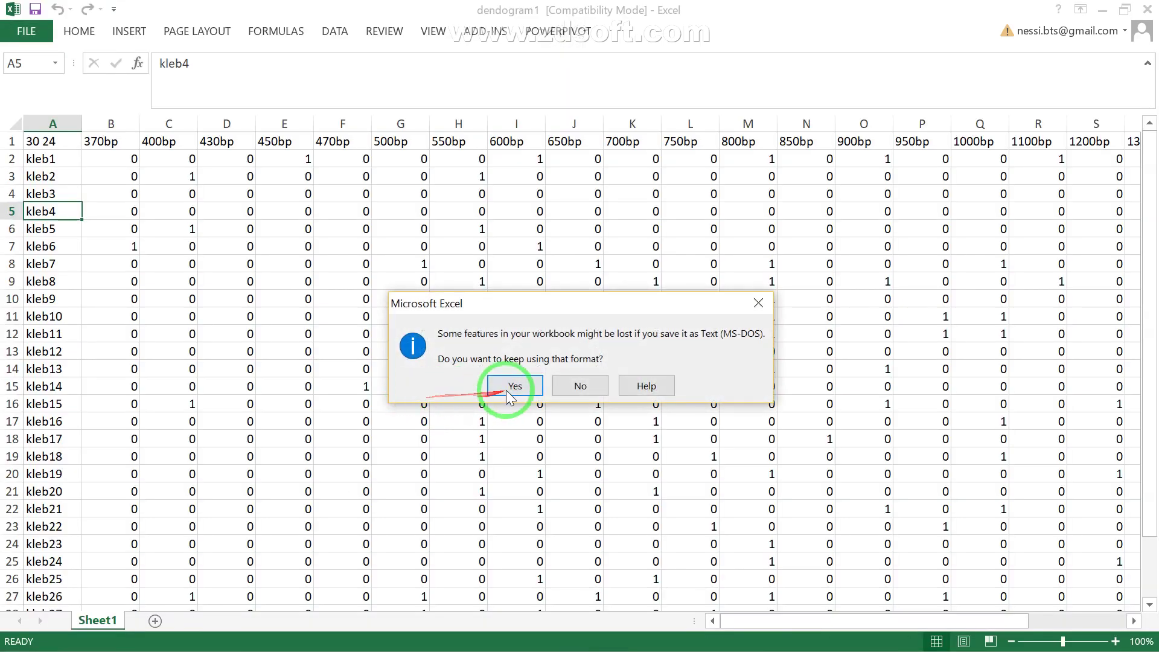
left_click(514, 384)
left_click(1148, 9)
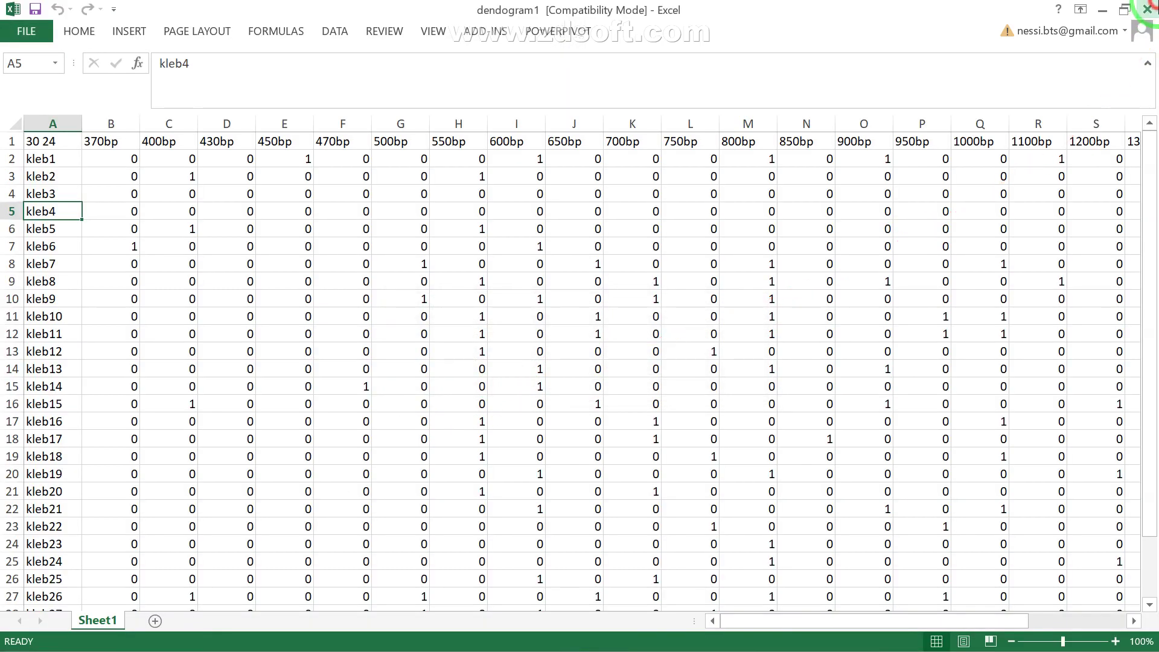
left_click(603, 353)
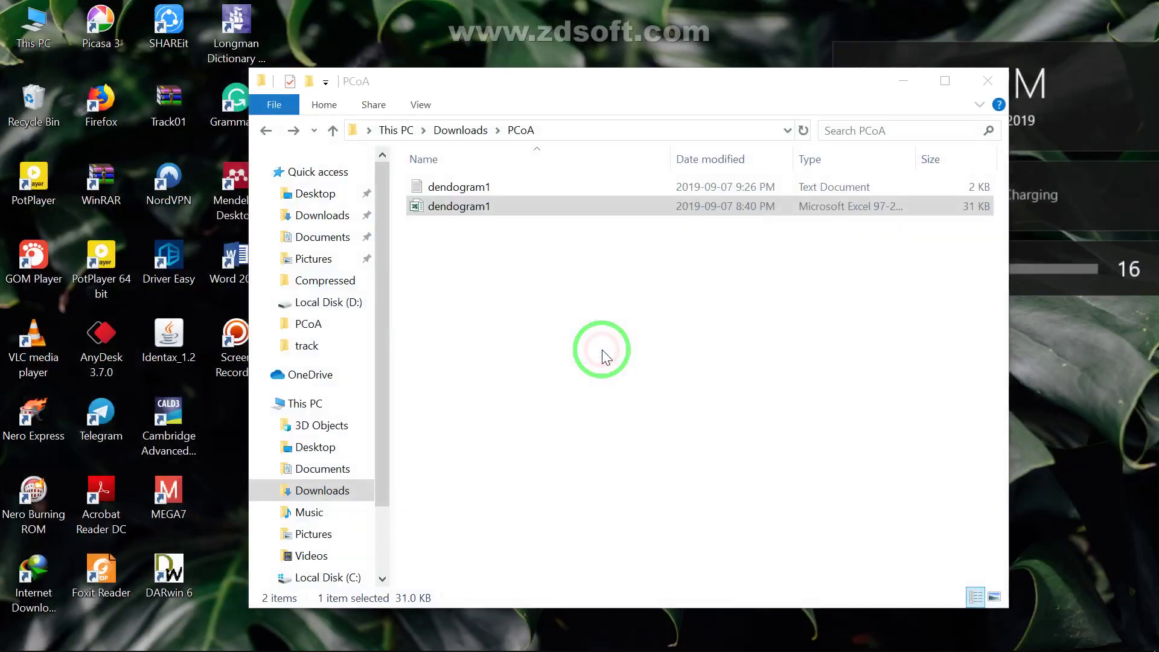
Launch DARwin 6 from the desktop and move its window up so more of it is visible.
left_click(170, 569)
double_click(169, 568)
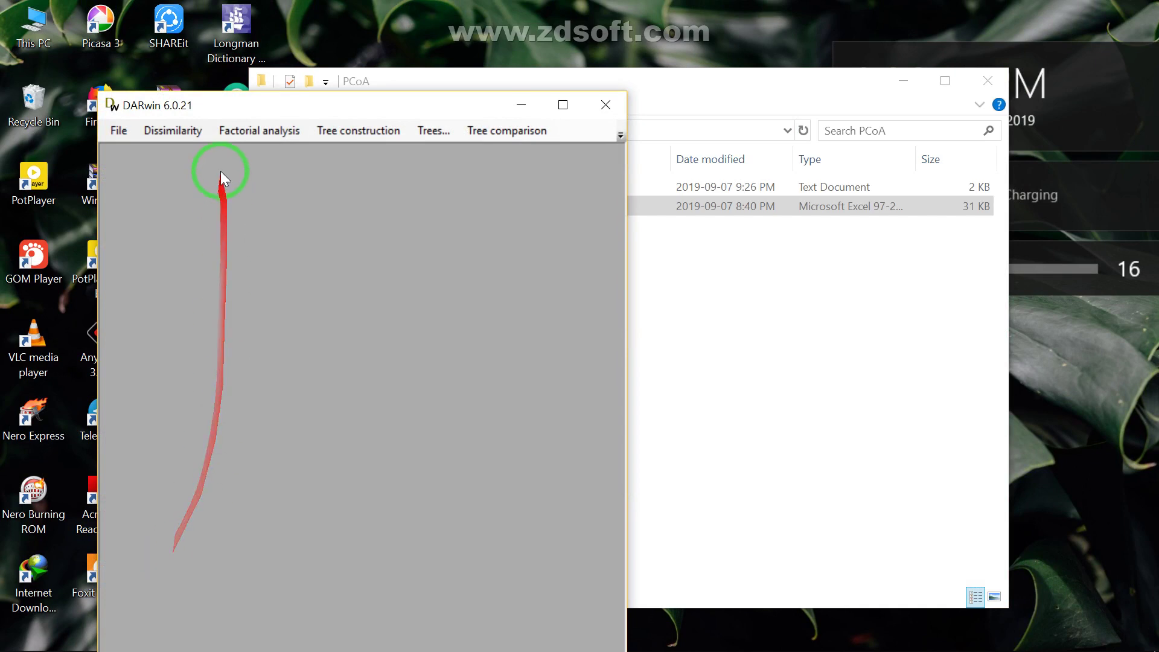
left_click_drag(288, 105, 292, 20)
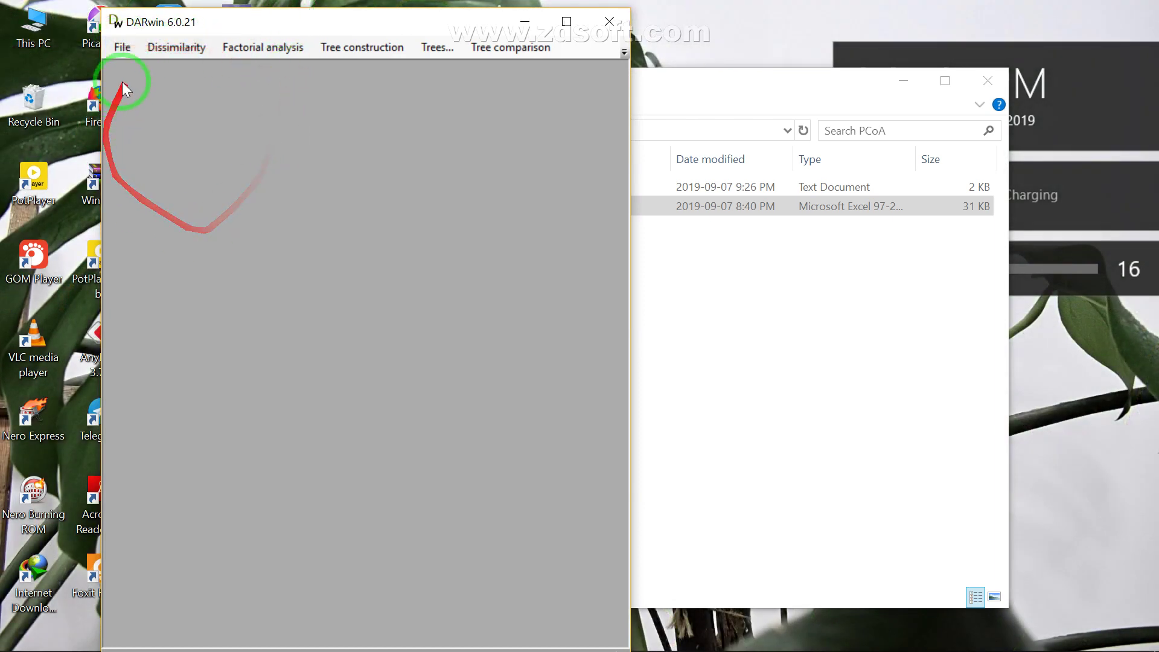
Import the dendogram1.txt data matrix as single data and save it as dendogram1.var in the PCoA folder.
left_click(124, 46)
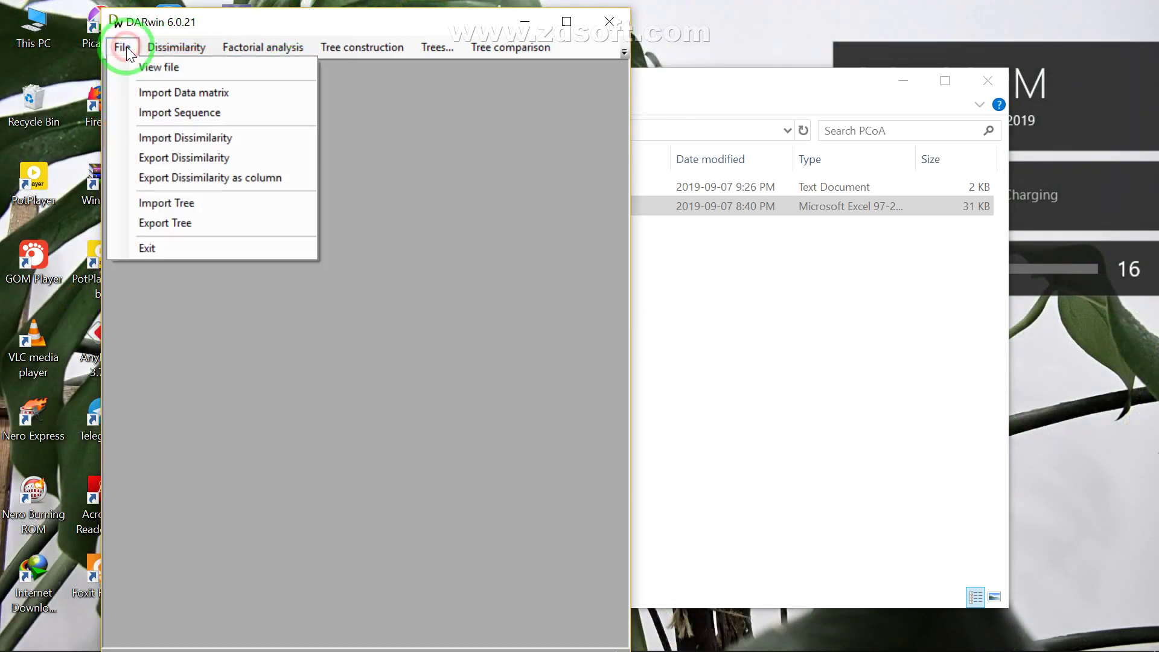
left_click(155, 91)
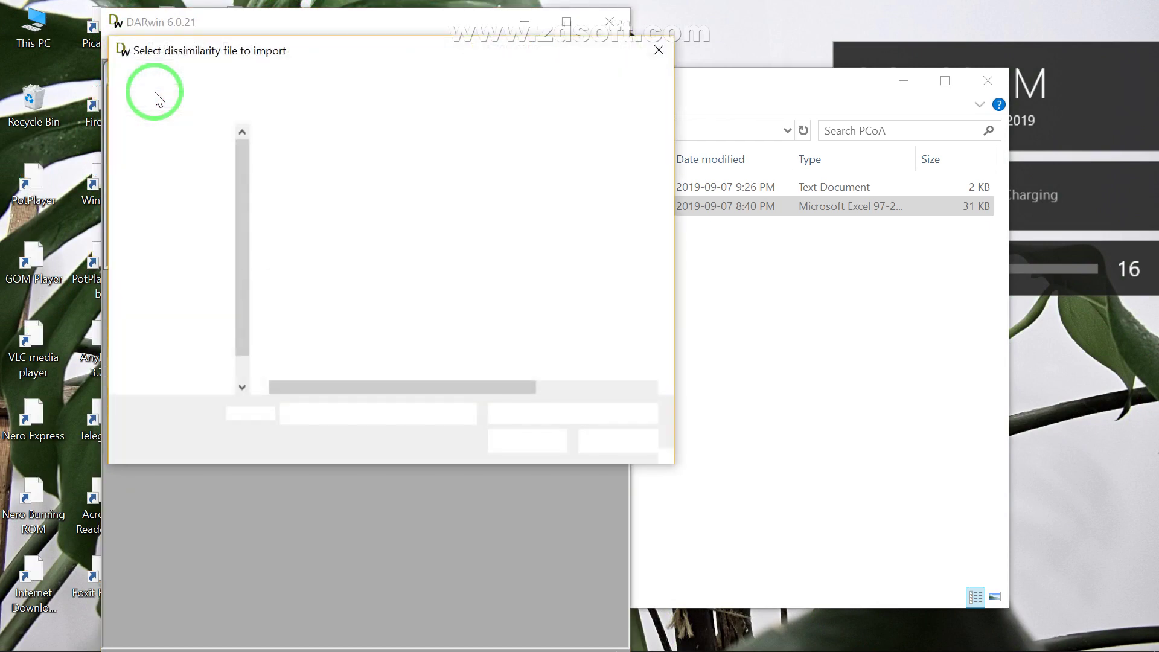
double_click(314, 163)
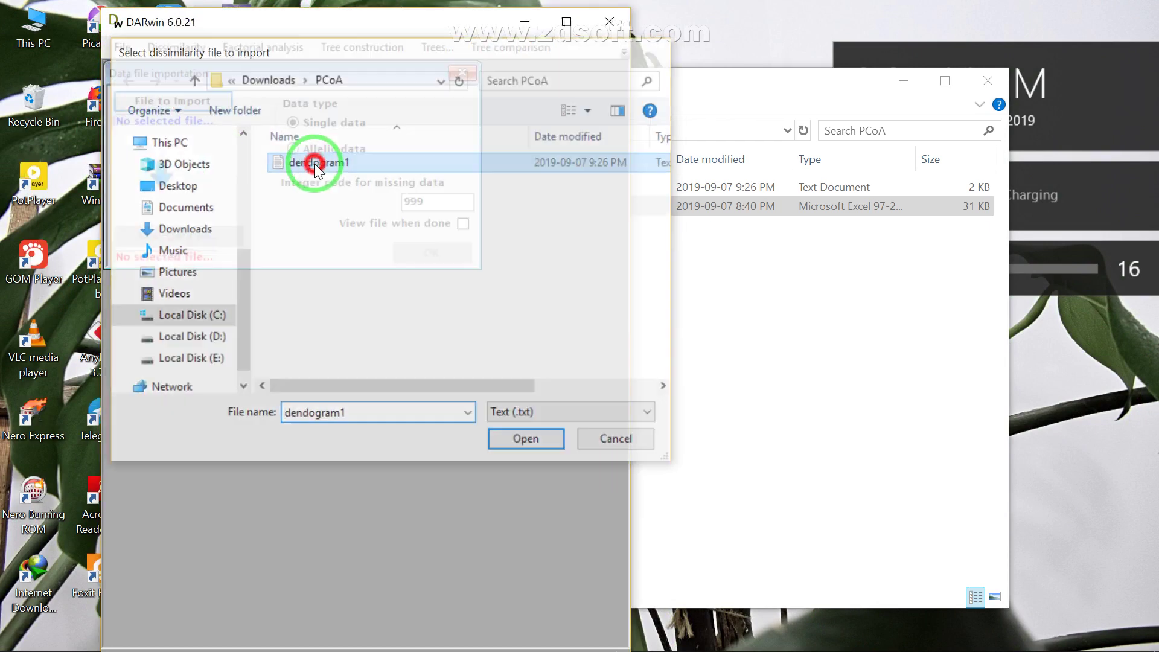
left_click(180, 234)
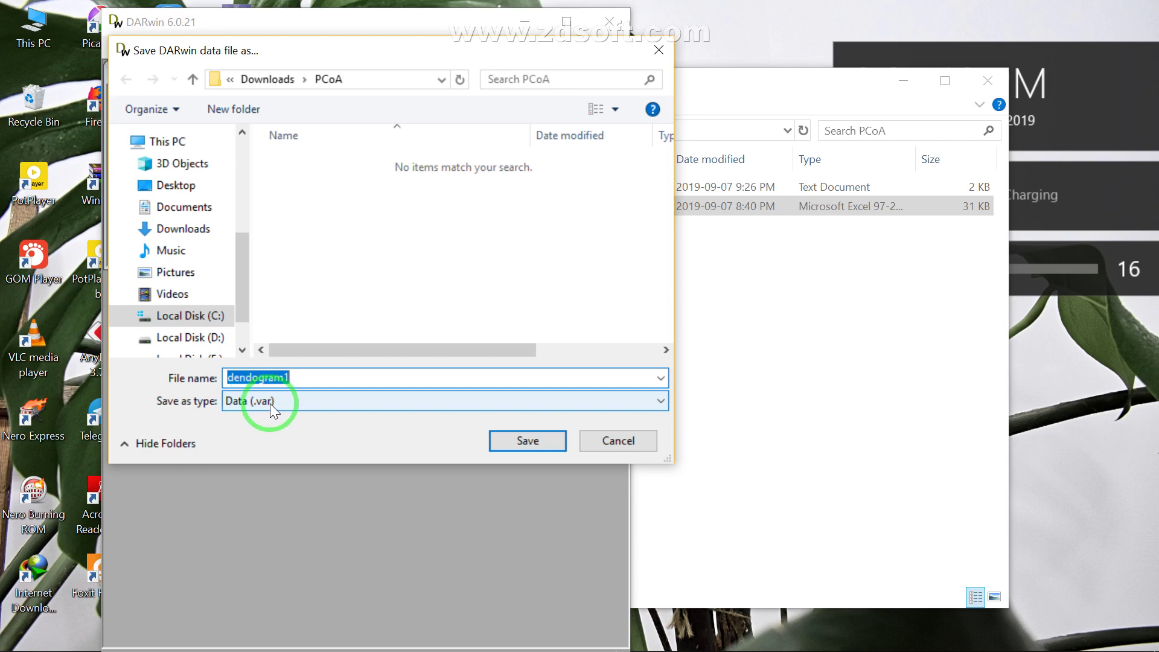
left_click(517, 440)
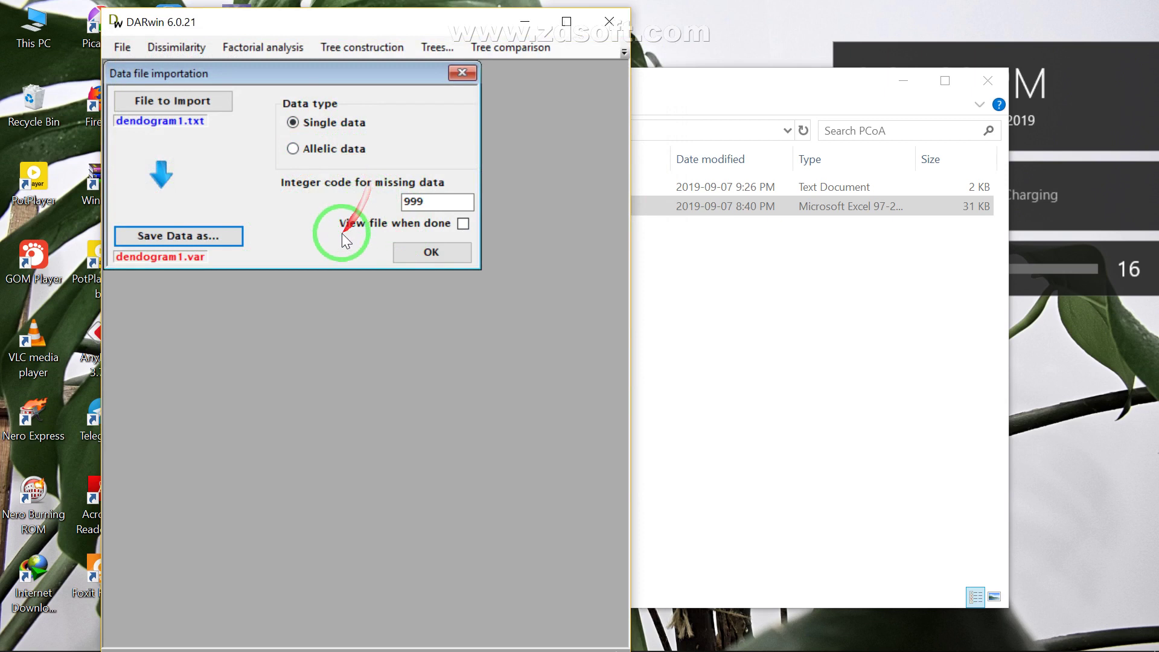
left_click(426, 251)
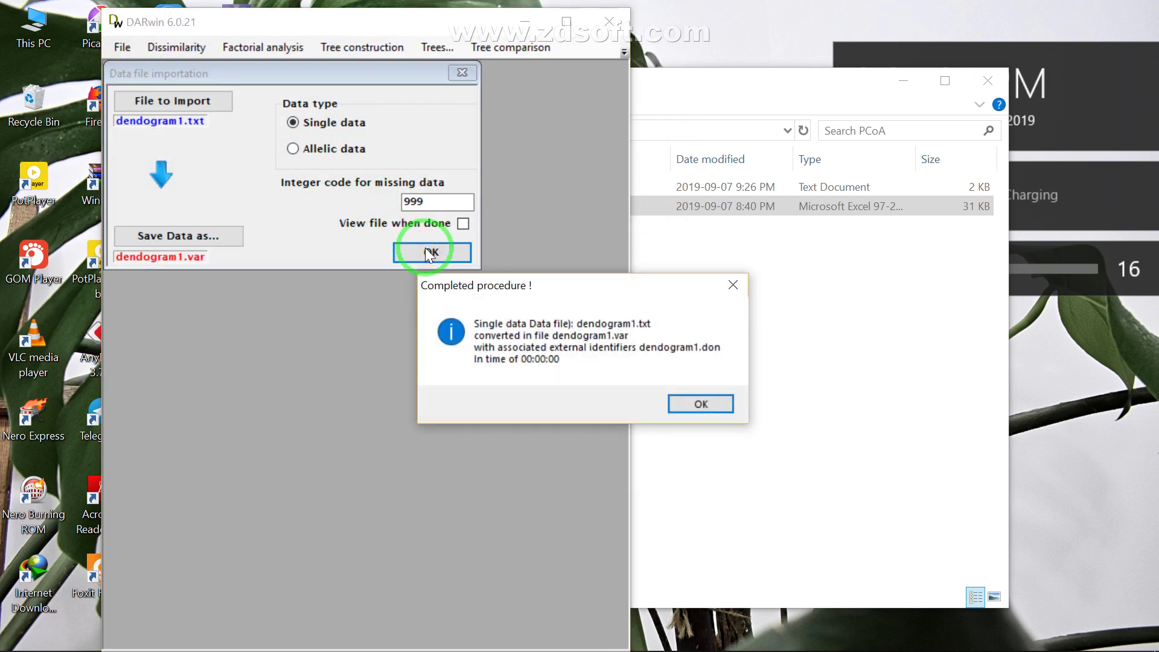
left_click(686, 401)
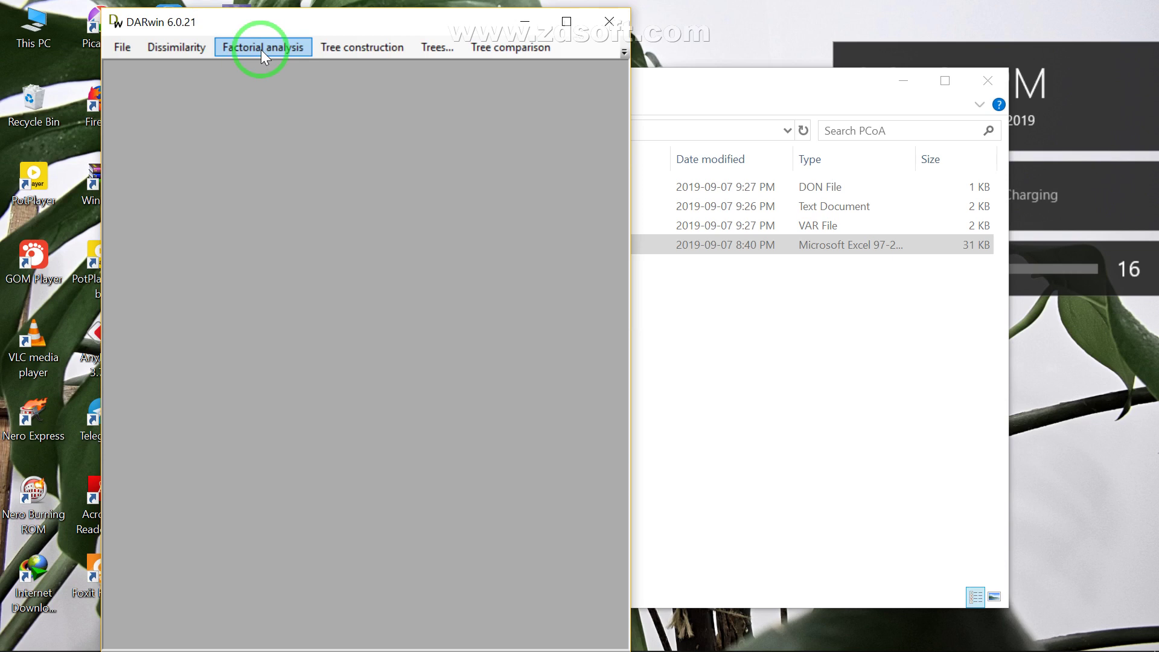
Calculate dissimilarities from the single data file dendogram1.var with the Dice presence/absence index, saving the result as dendogram1.dis.
left_click(176, 49)
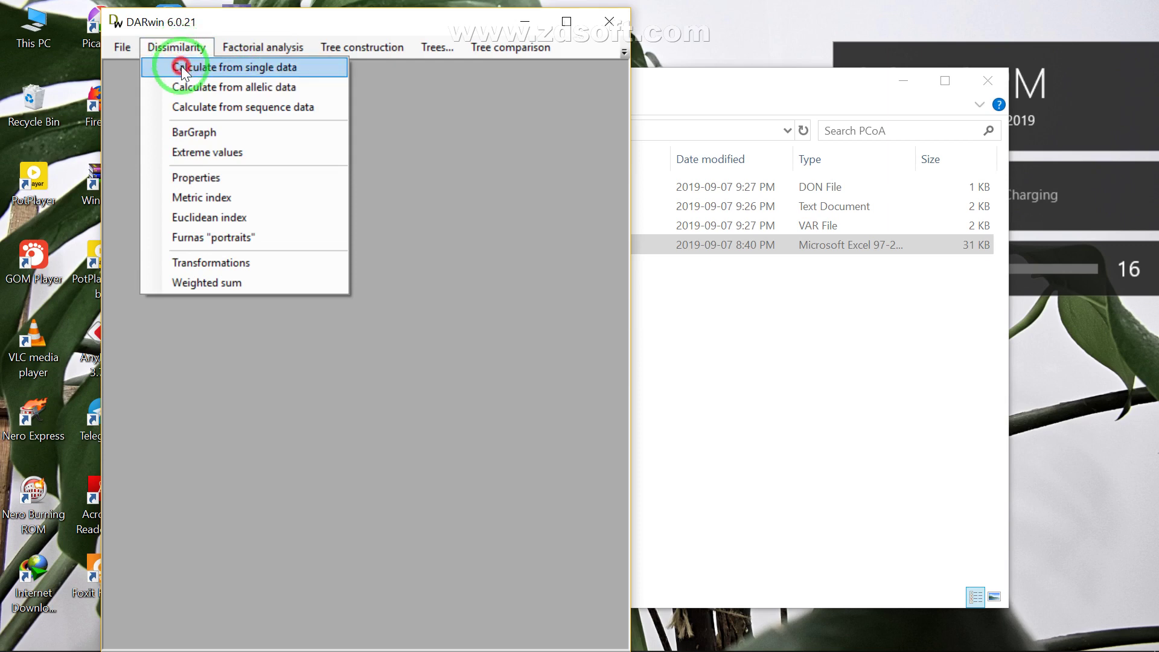
left_click(181, 66)
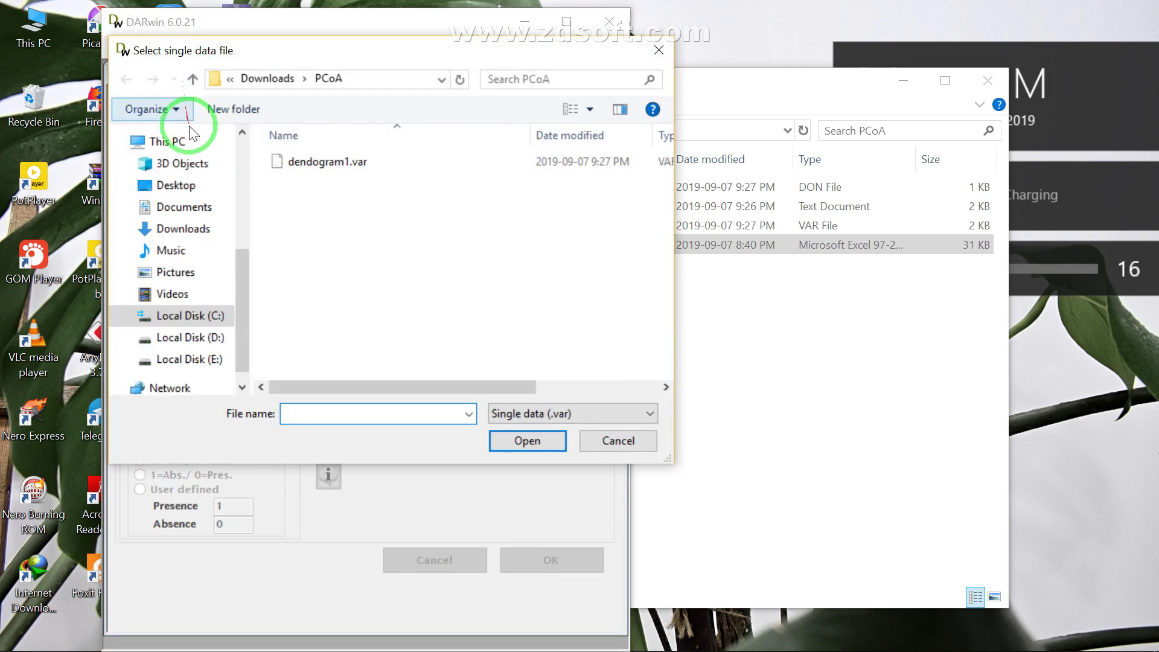
left_click(334, 164)
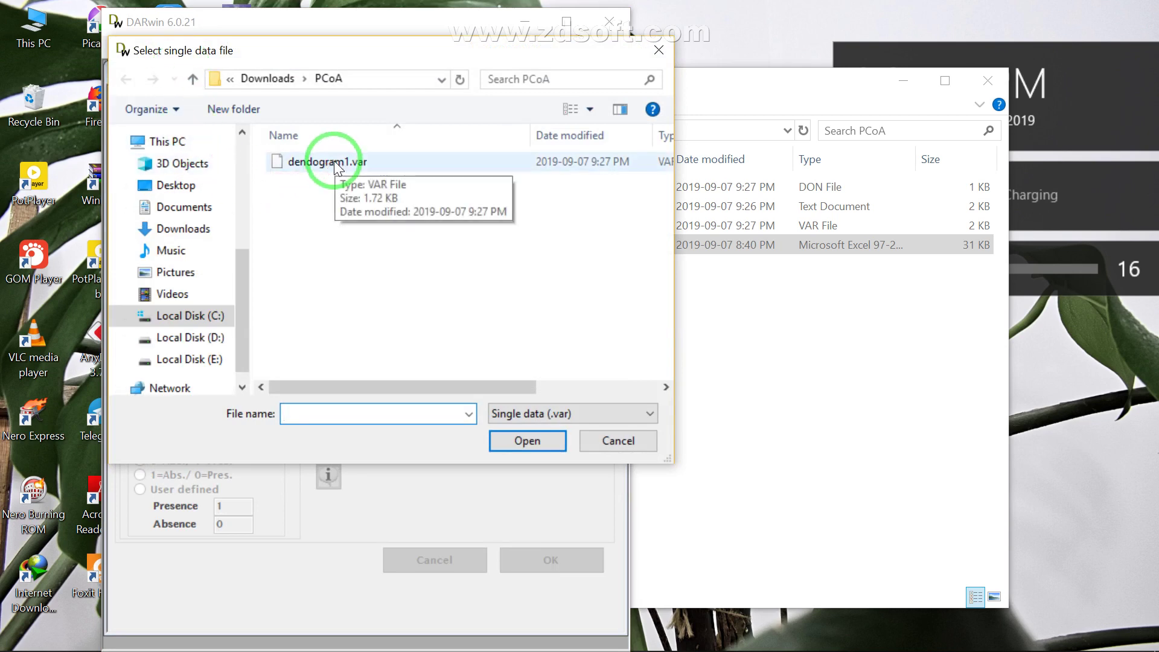
double_click(335, 161)
left_click(573, 99)
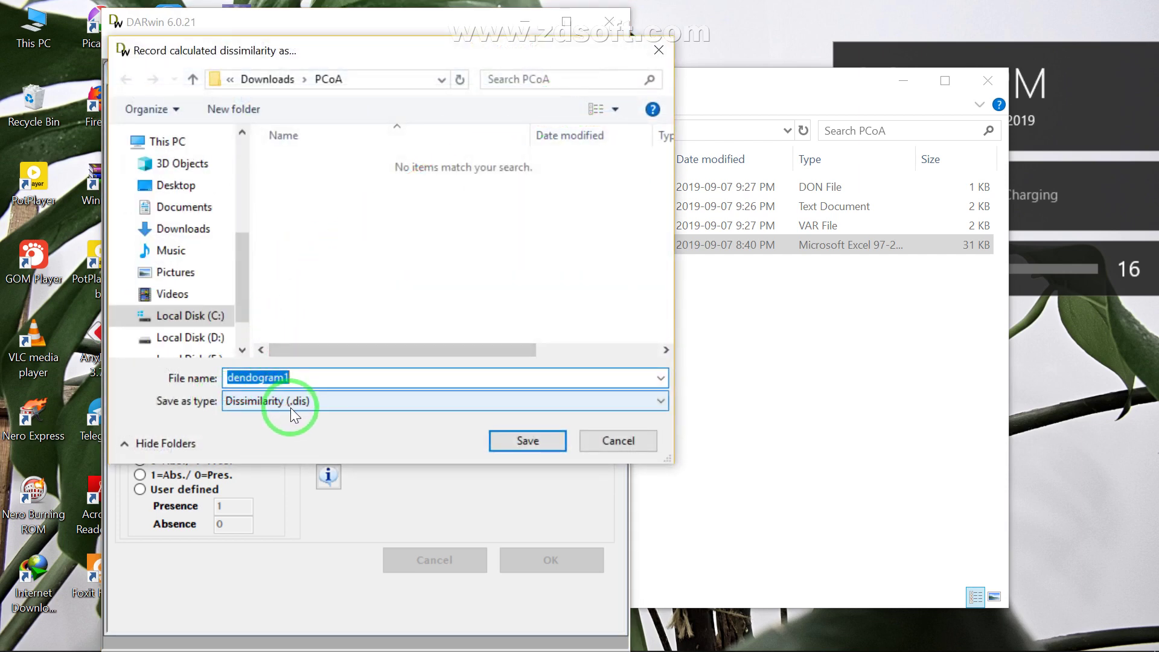
left_click(514, 445)
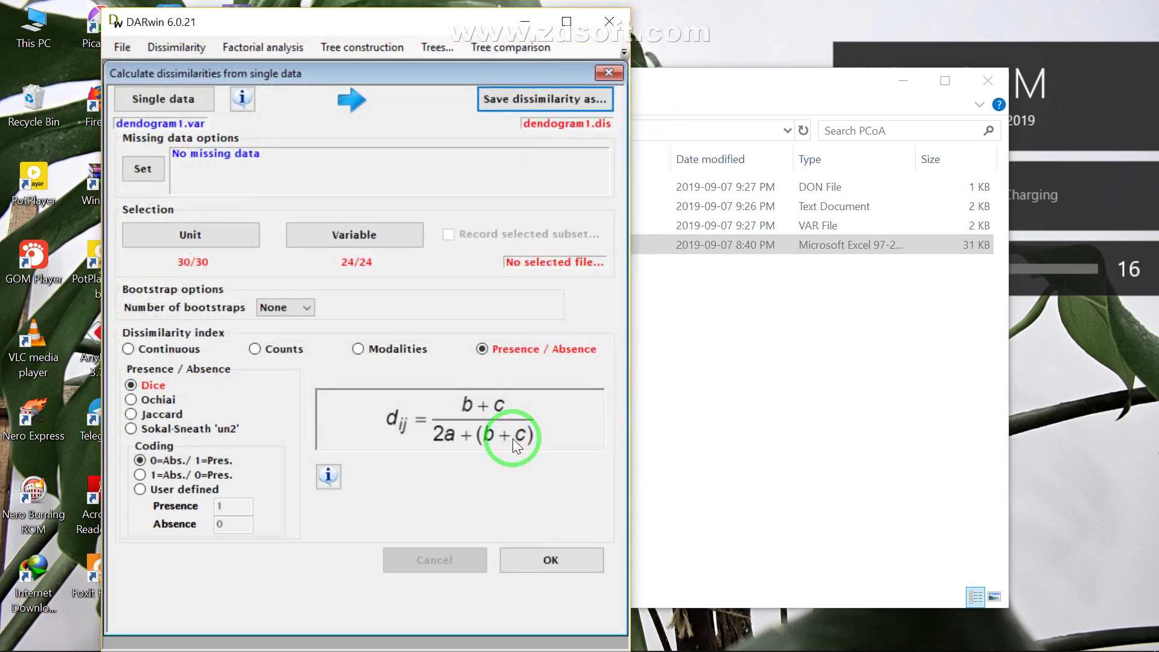
left_click(545, 557)
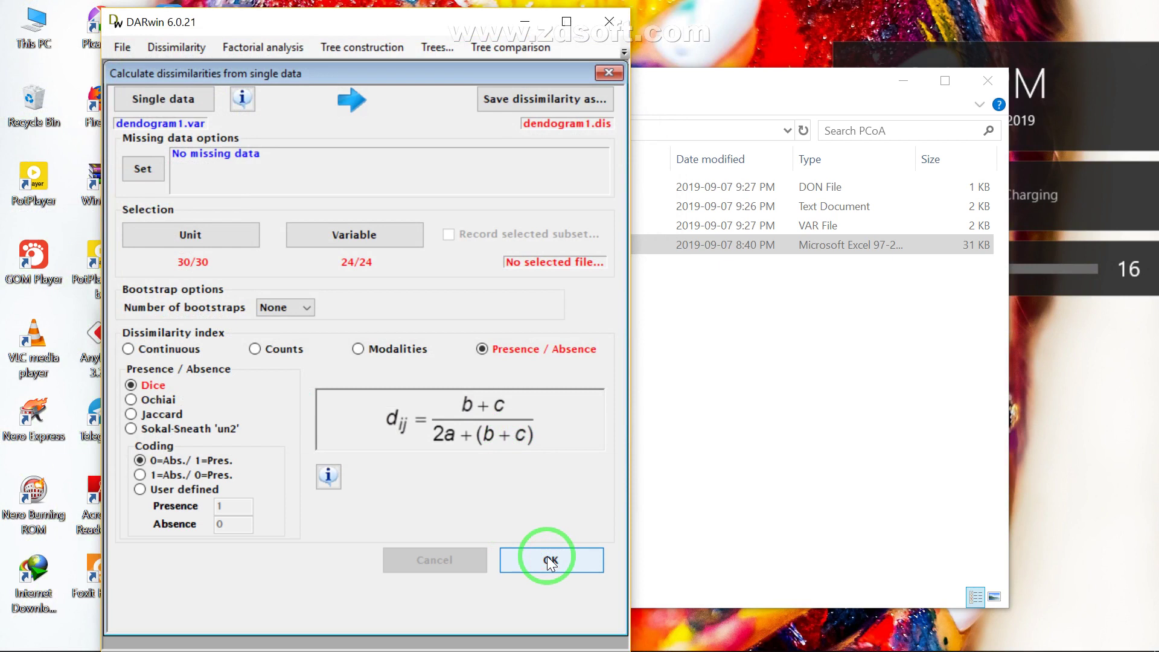
left_click(549, 562)
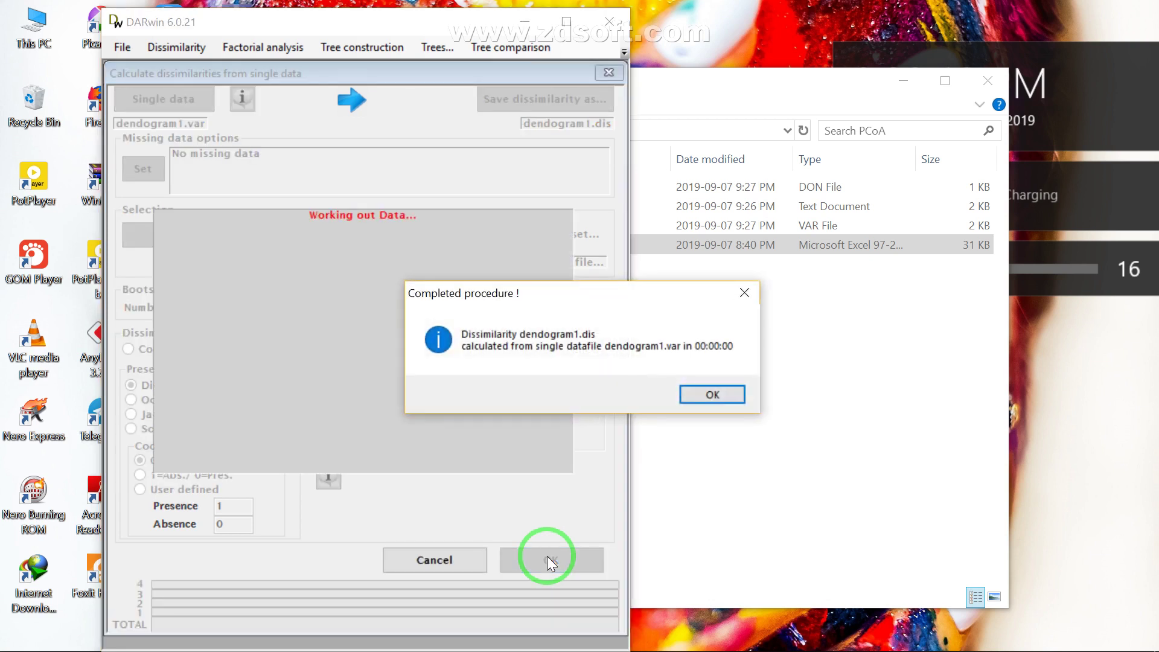
left_click(699, 395)
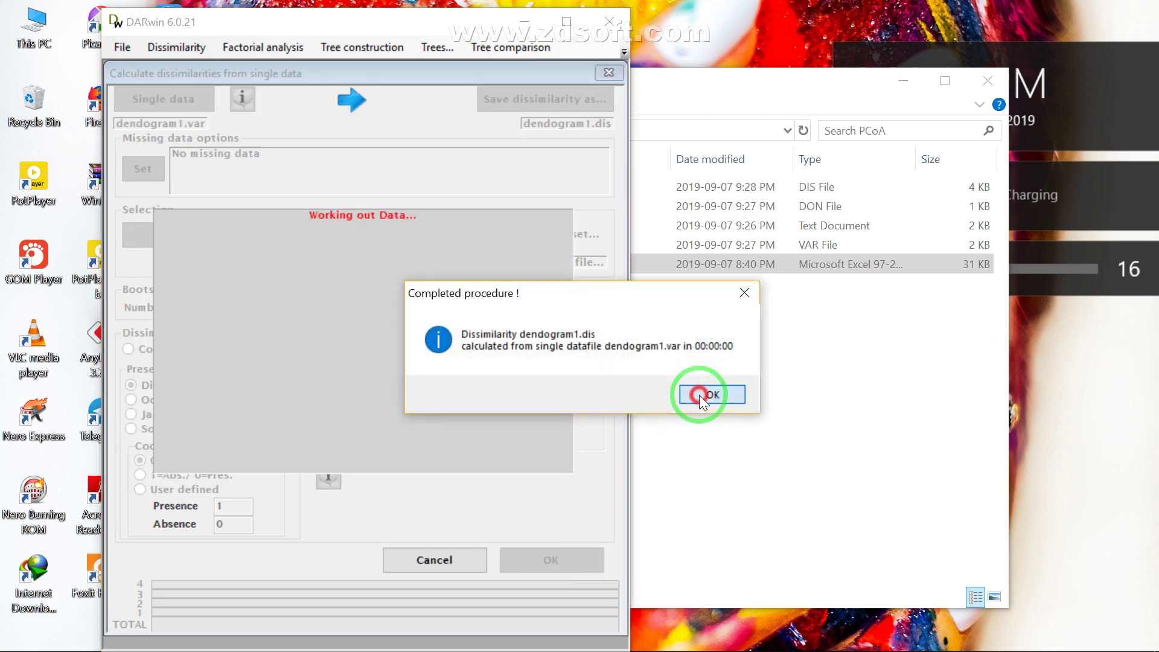
Run a factorial analysis on dendogram1.dis with coordinates saved as dendogram1.AFT in the PCoA folder, and close the resulting plot and report.
left_click(243, 49)
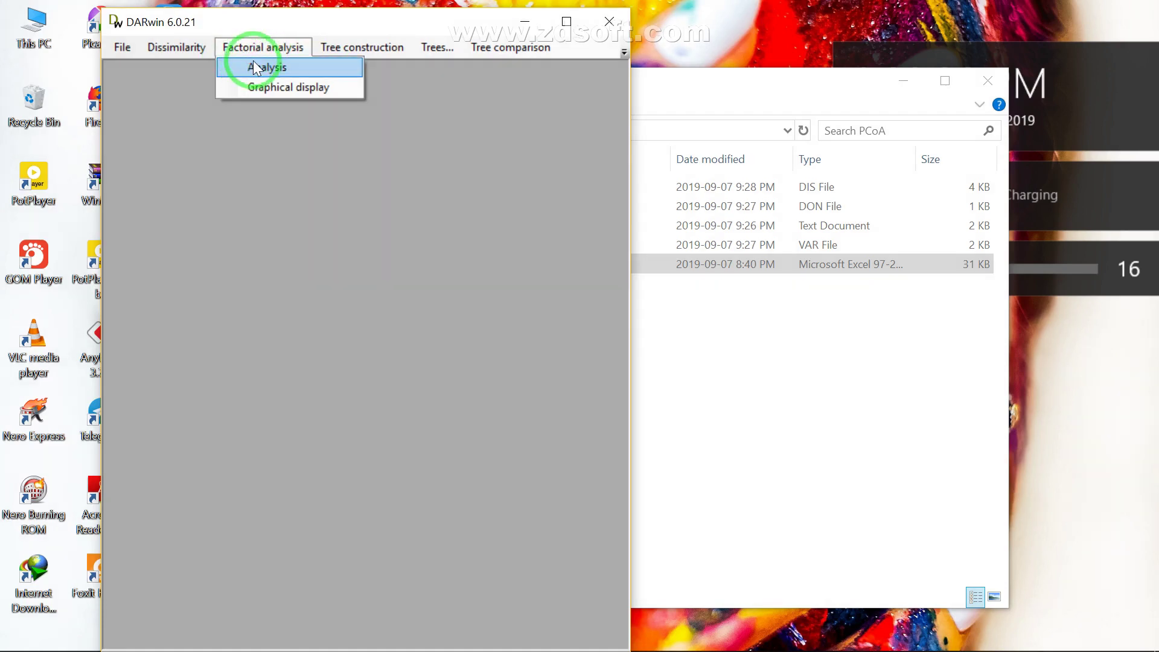
left_click(255, 66)
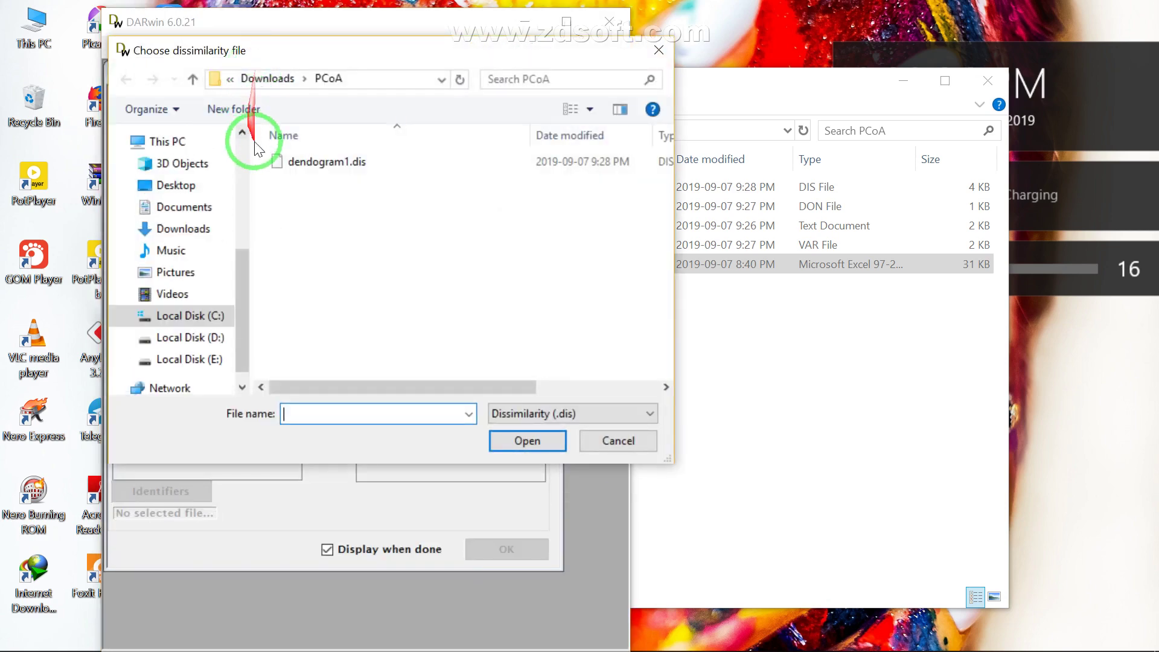
double_click(363, 161)
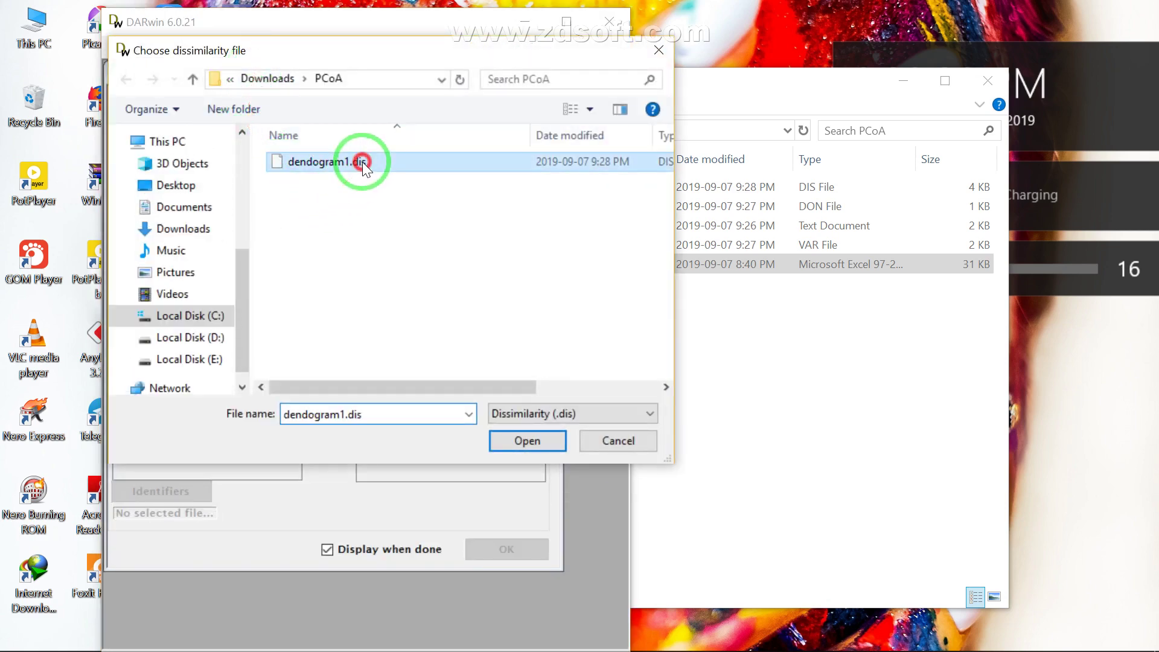
left_click(415, 94)
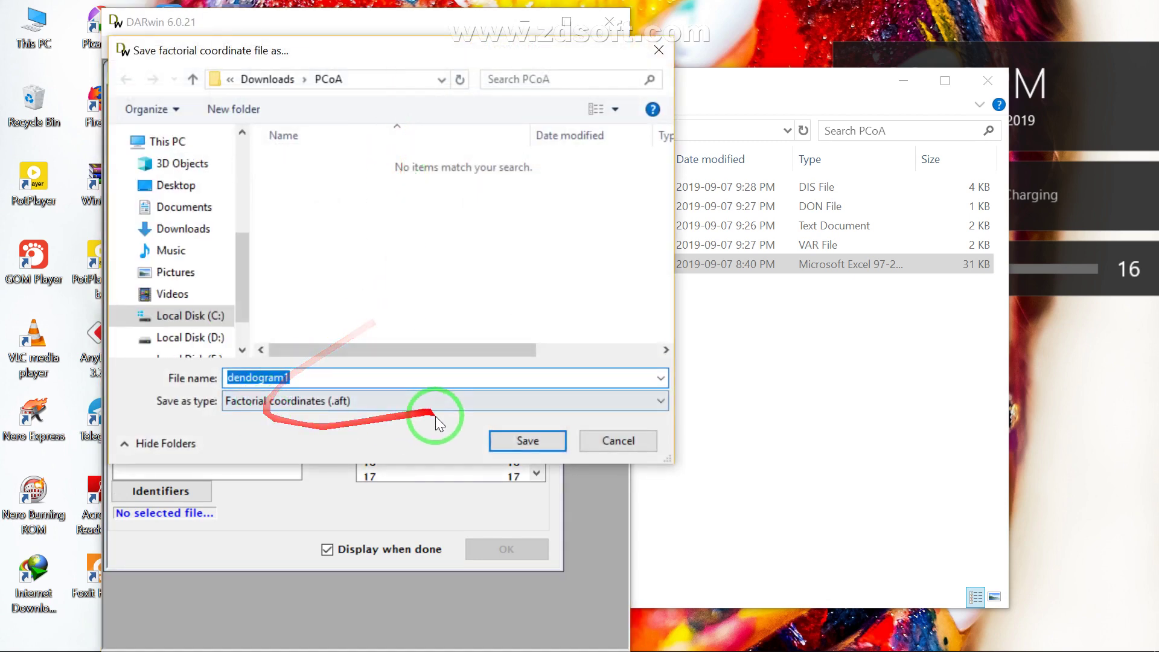
left_click(524, 438)
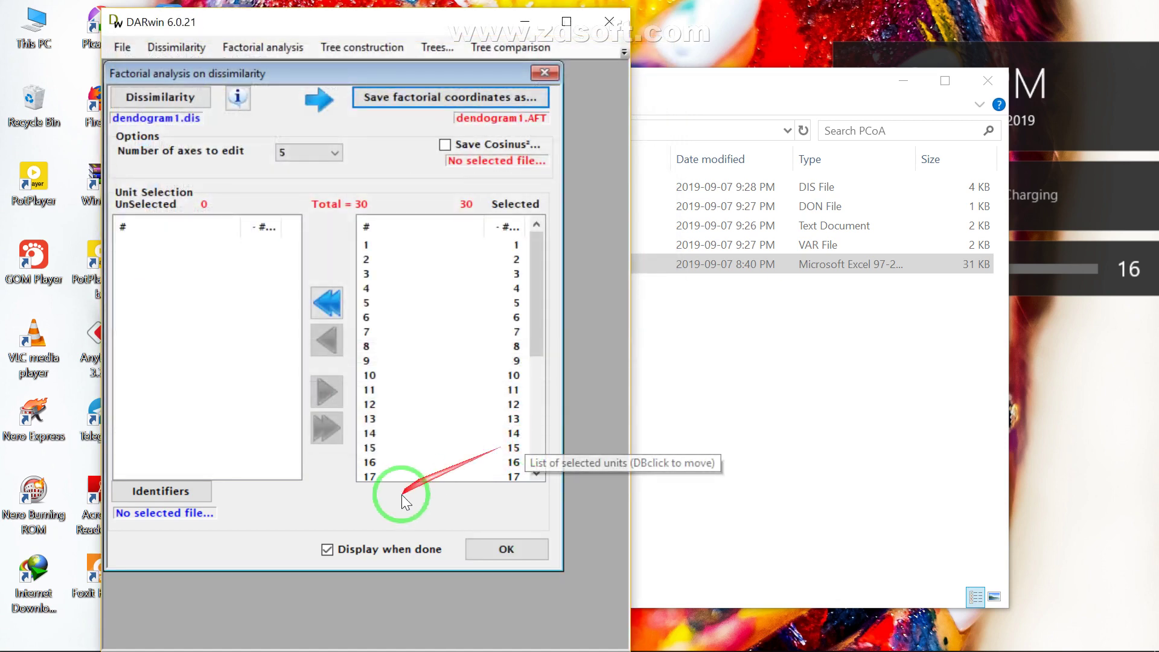
left_click(505, 549)
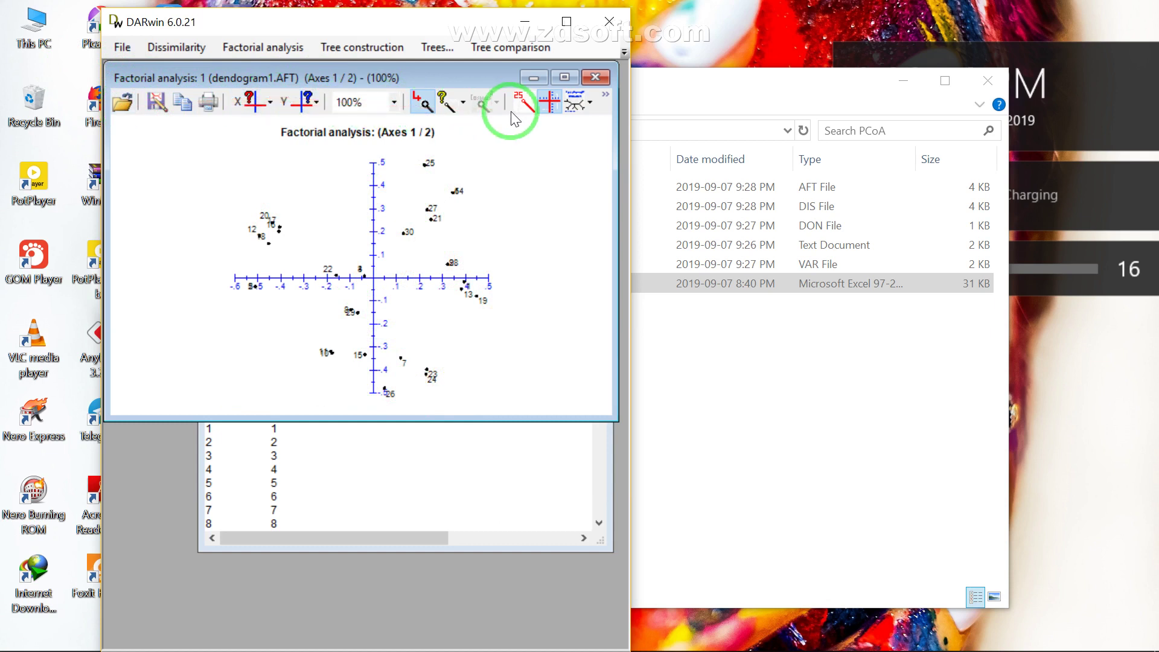
left_click(595, 77)
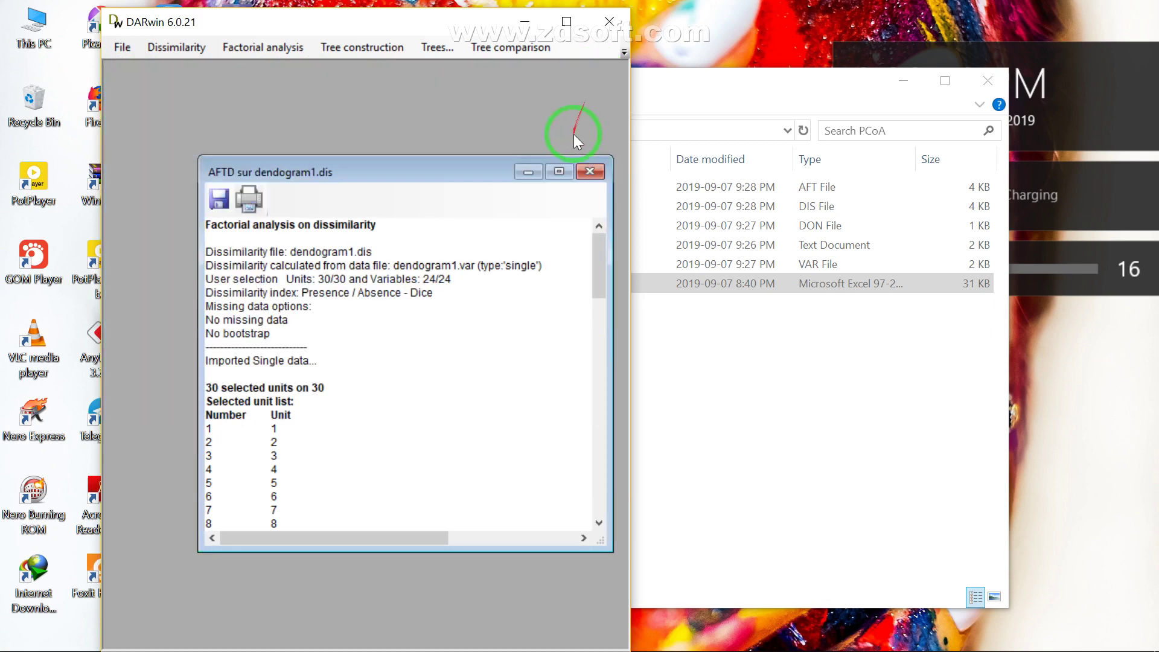
left_click(588, 171)
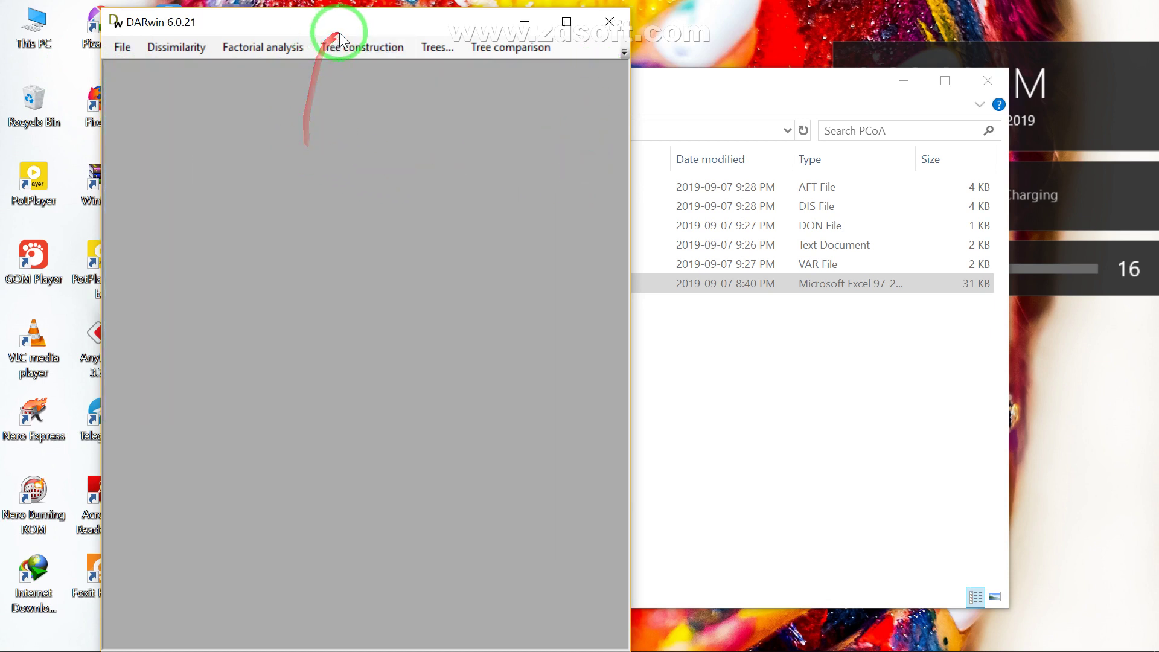
Start a hierarchical clustering tree construction from dendogram1.dis, and maximize the program window with the dialog moved up to show it fully.
left_click(436, 47)
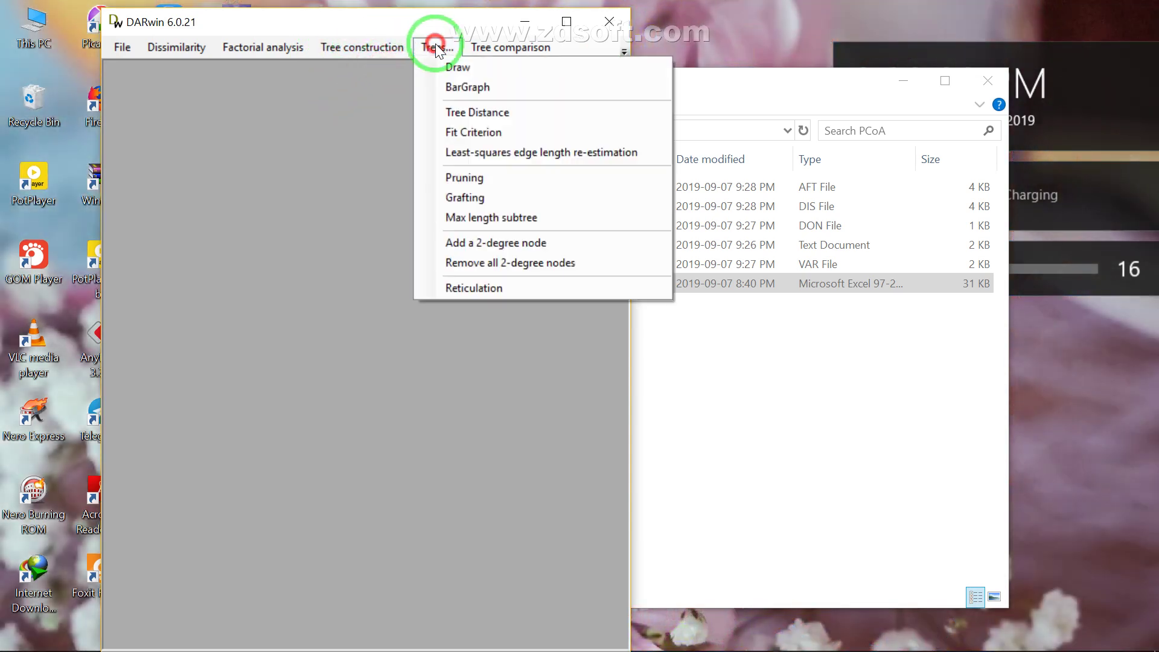
mouse_move(371, 48)
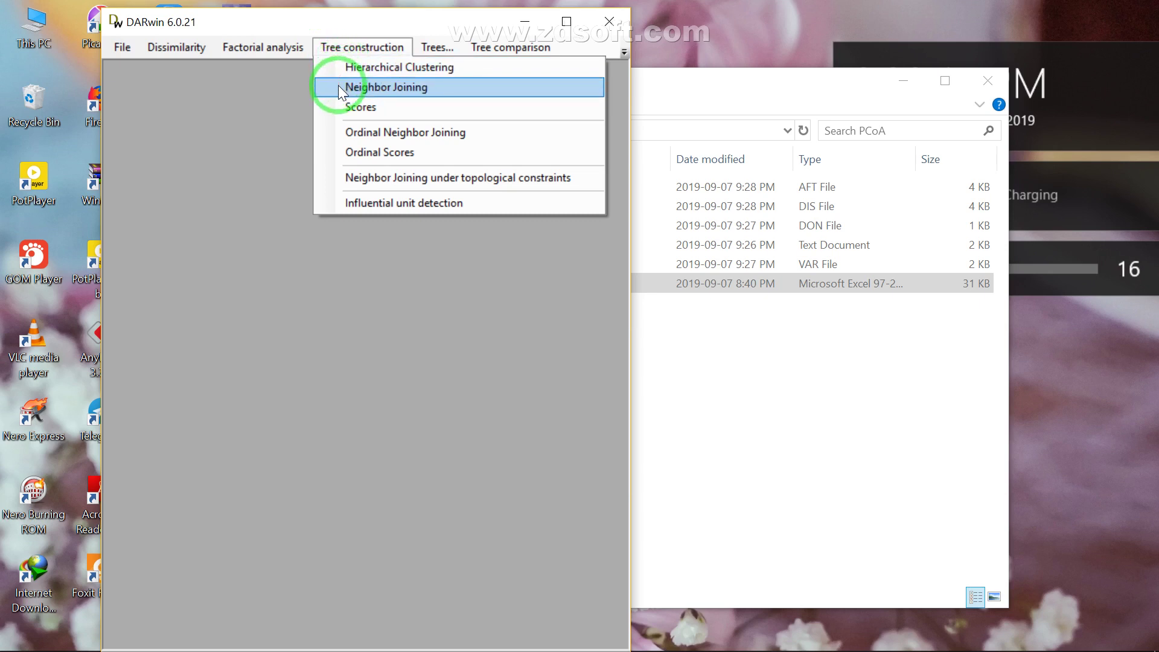
left_click(394, 67)
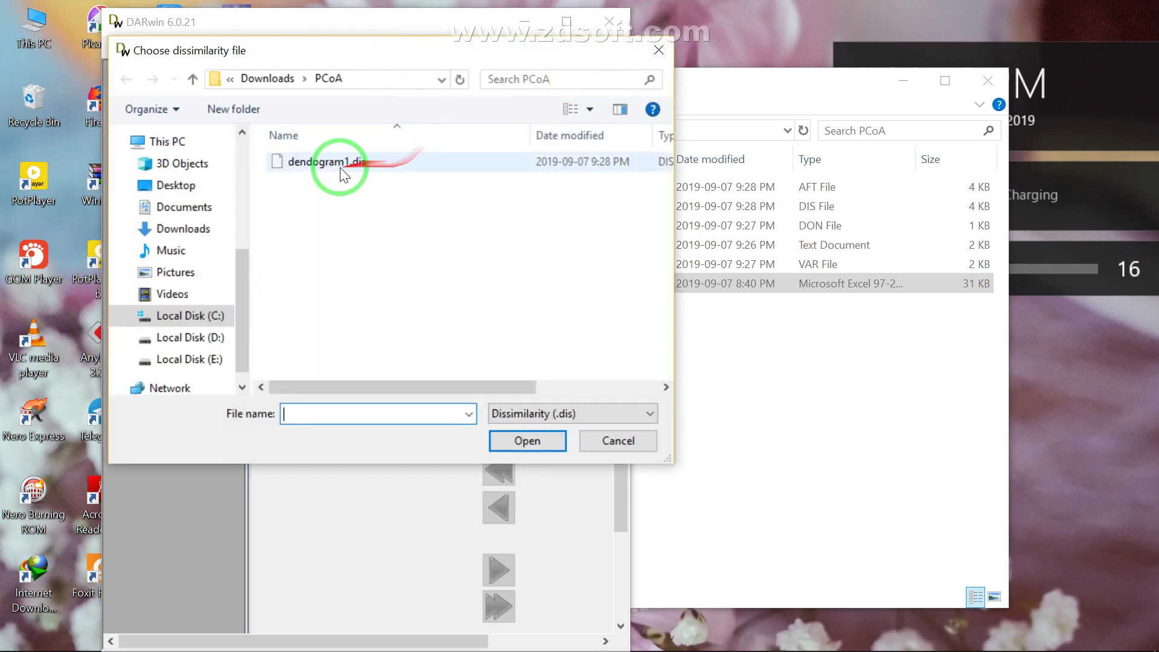
double_click(341, 169)
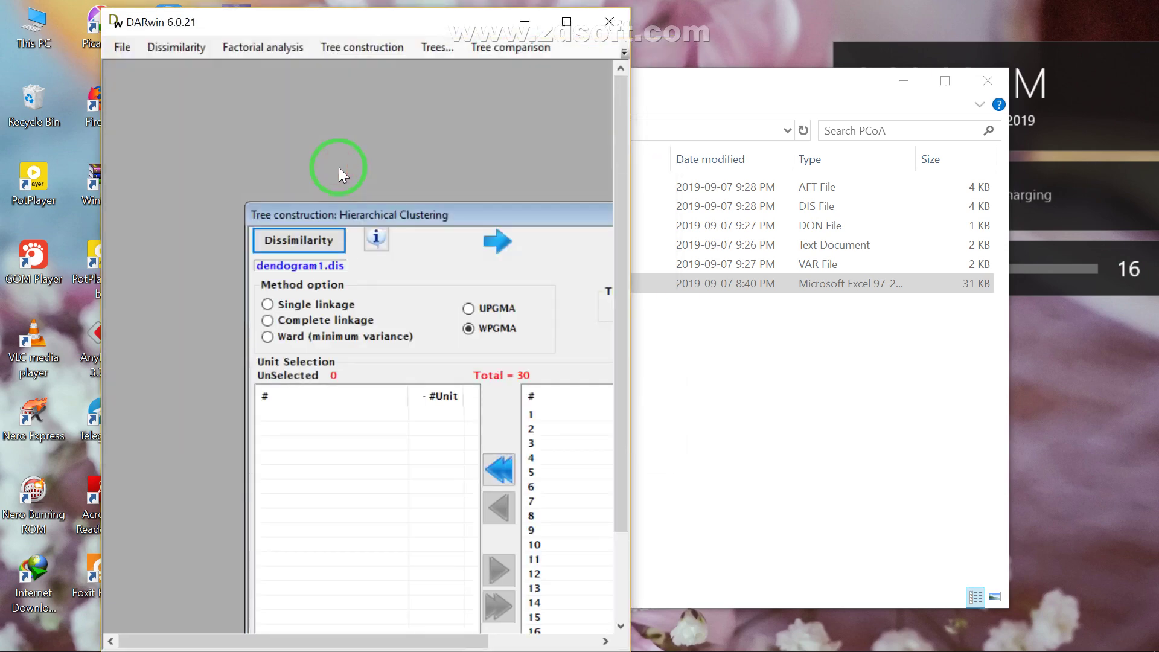
left_click(566, 21)
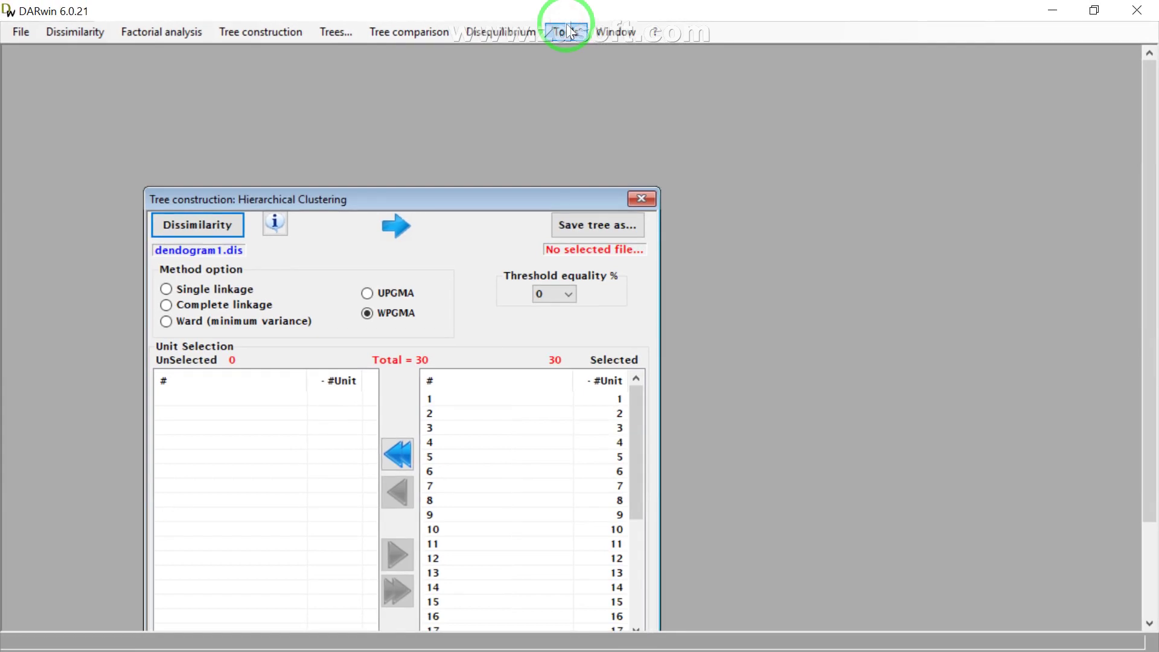
left_click_drag(469, 188, 471, 61)
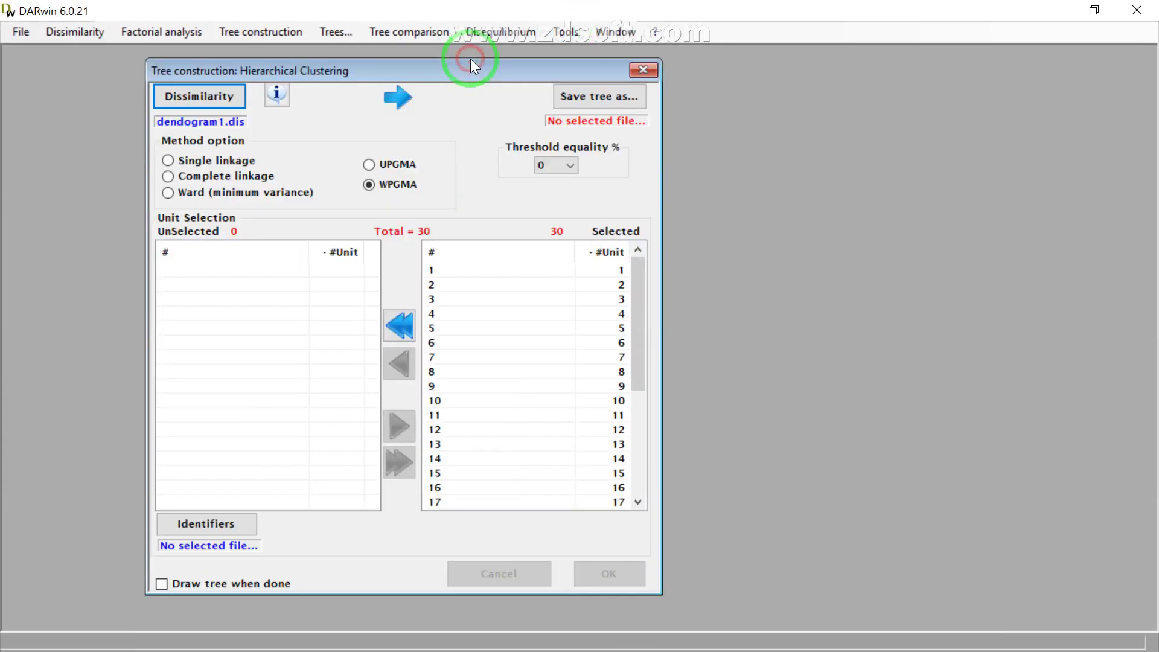
Compute the WPGMA tree for all units, saving it as dendogram1.arb in the PCoA folder, and close the report.
left_click(585, 93)
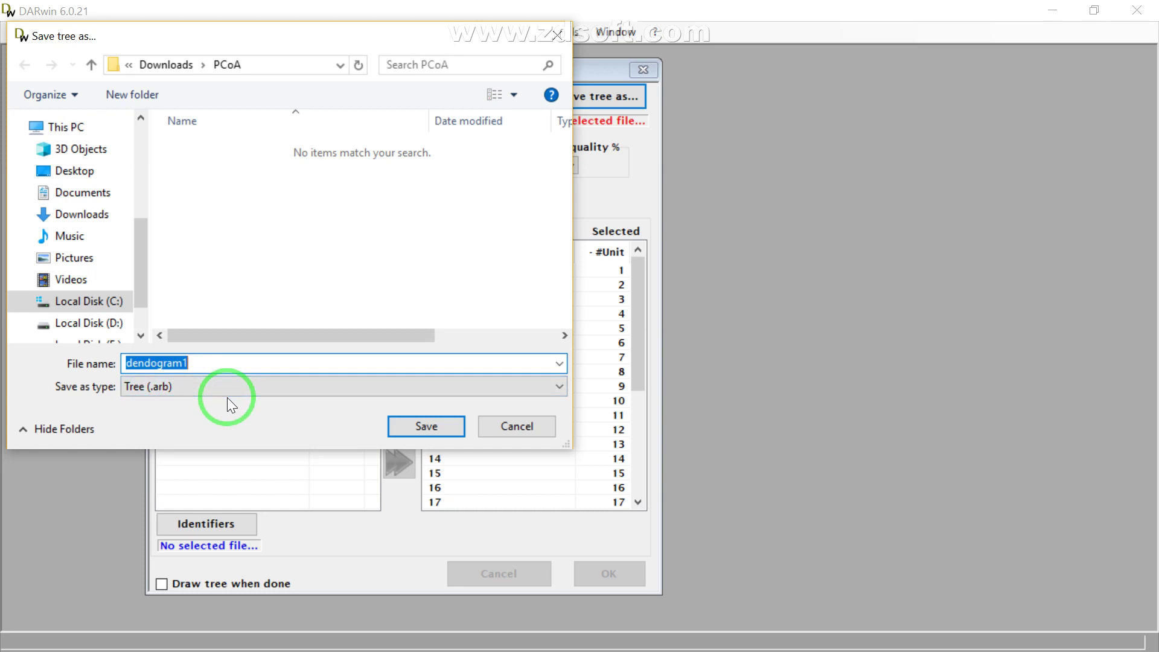
left_click(434, 423)
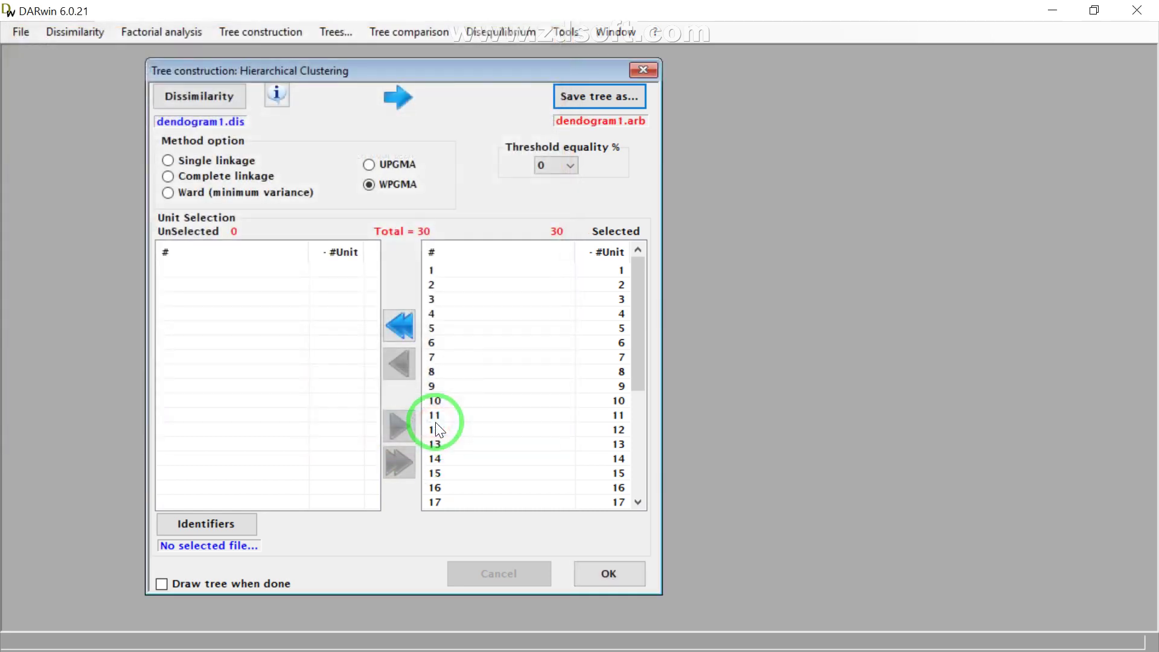
left_click(608, 573)
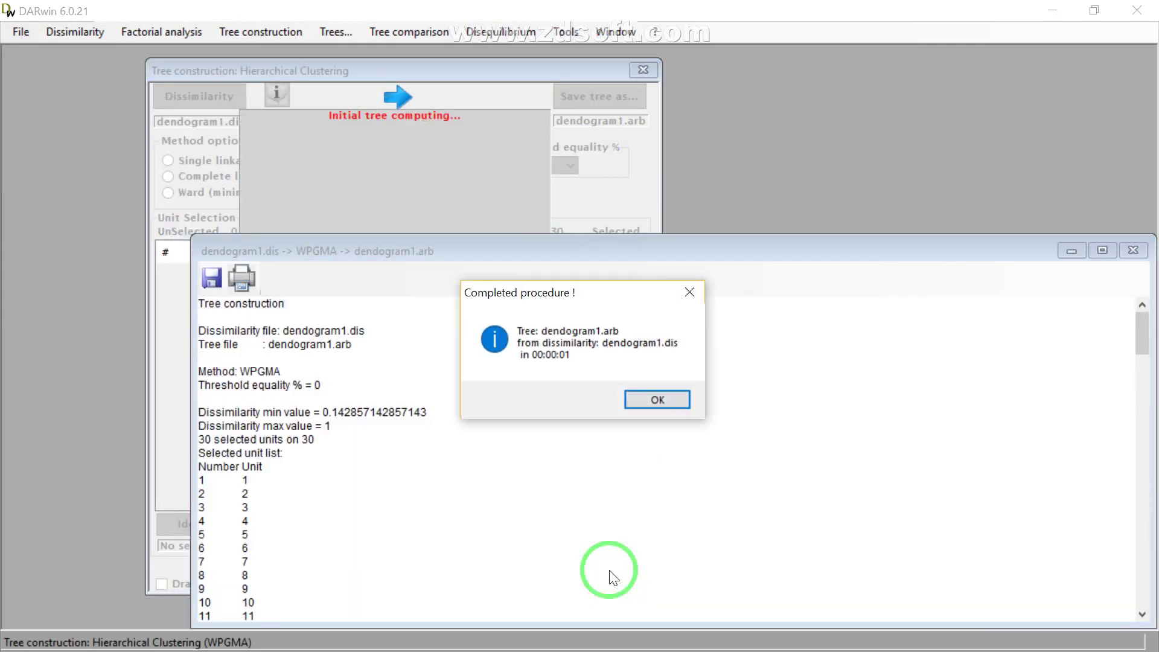
left_click(658, 399)
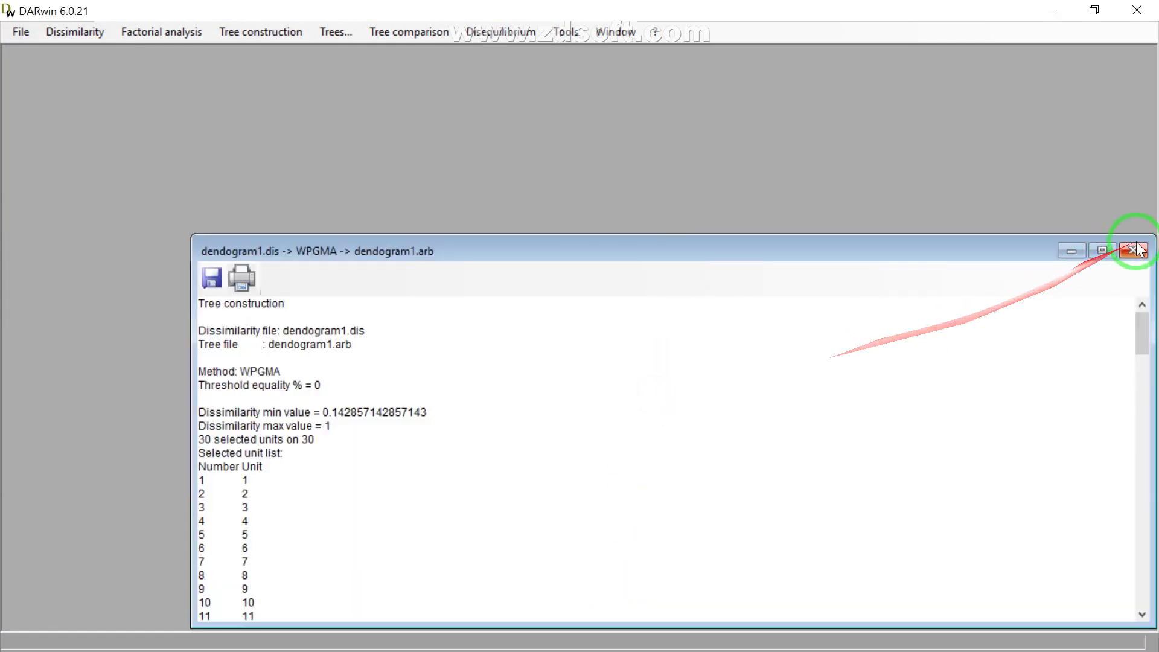
left_click(1133, 251)
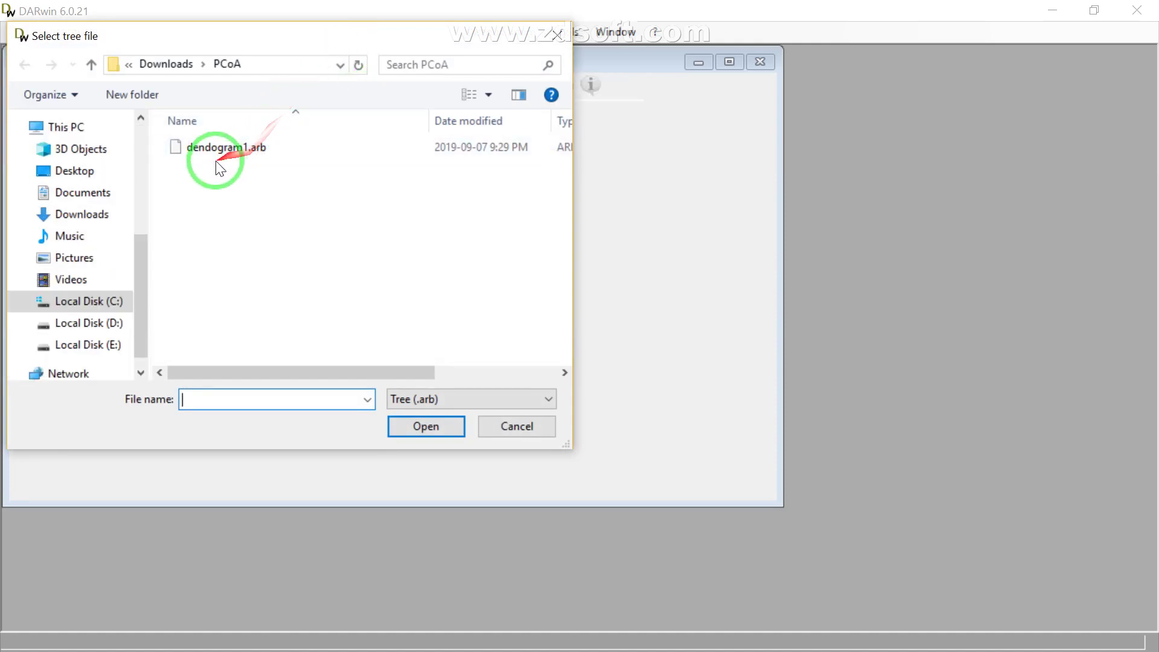
Open the tree file dendogram1.arb for drawing and display it in the Hierarchical (vert.) layout.
double_click(253, 150)
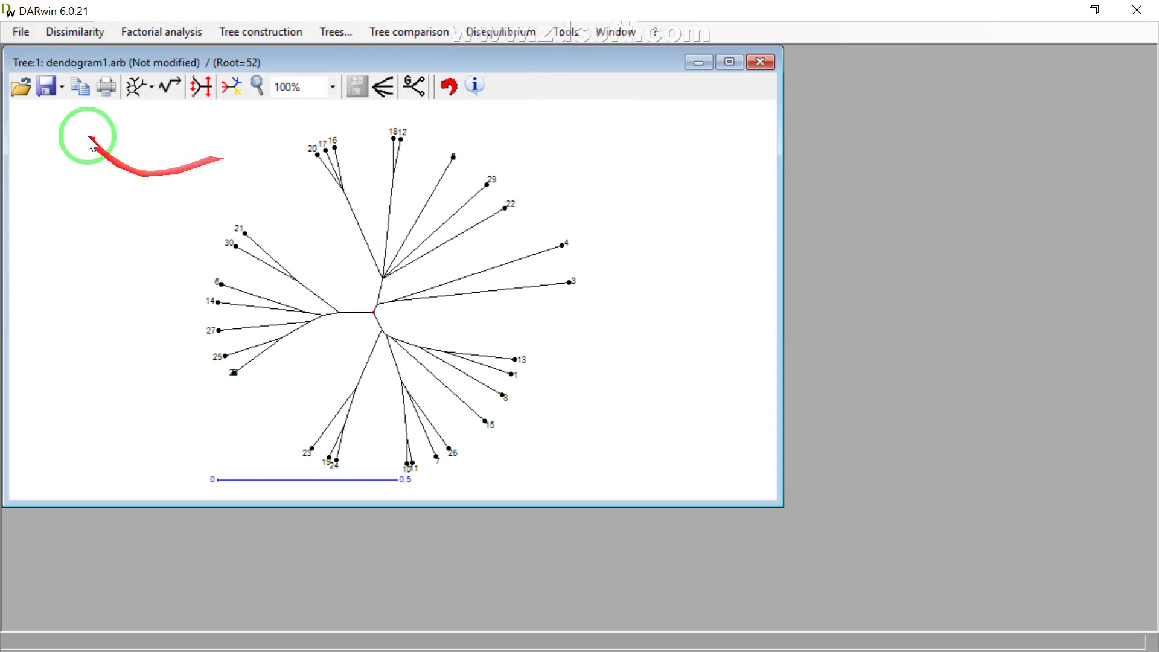
left_click(141, 81)
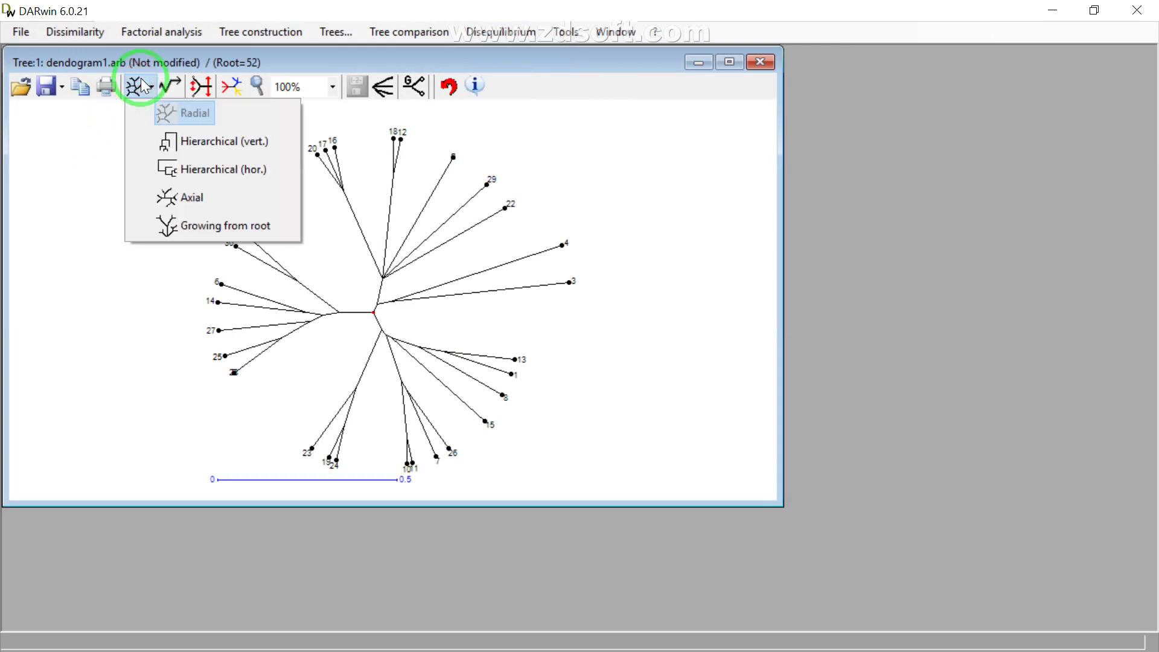
left_click(201, 140)
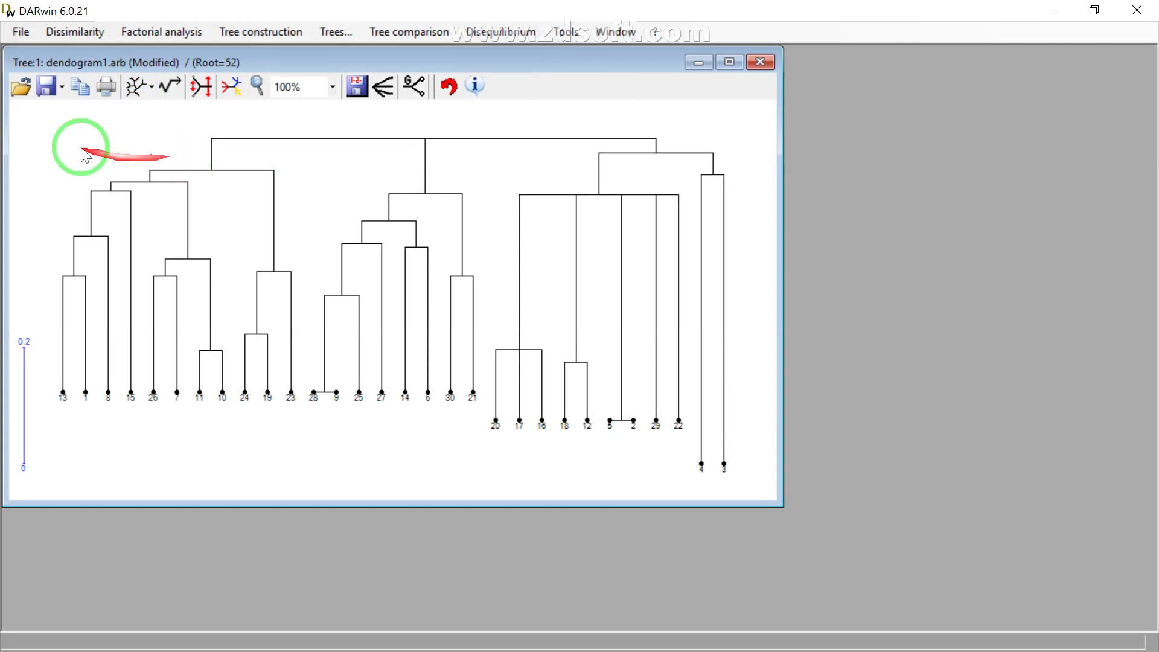
Change the tree layout to Growing from root and look at the available save options without saving.
left_click(139, 87)
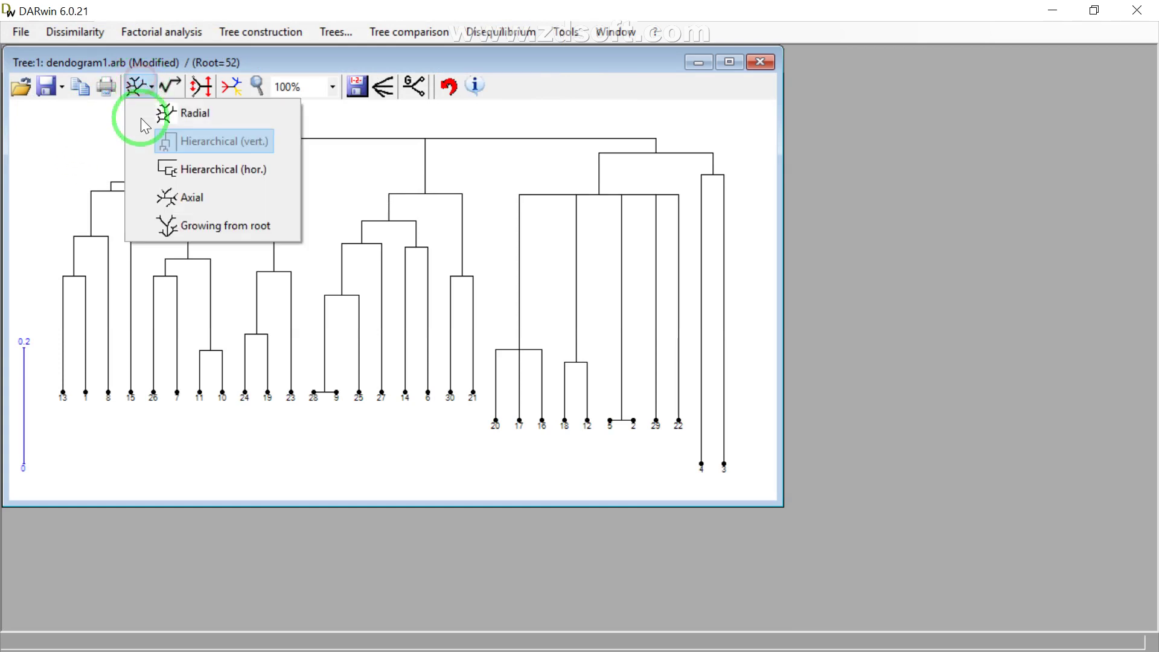
left_click(175, 223)
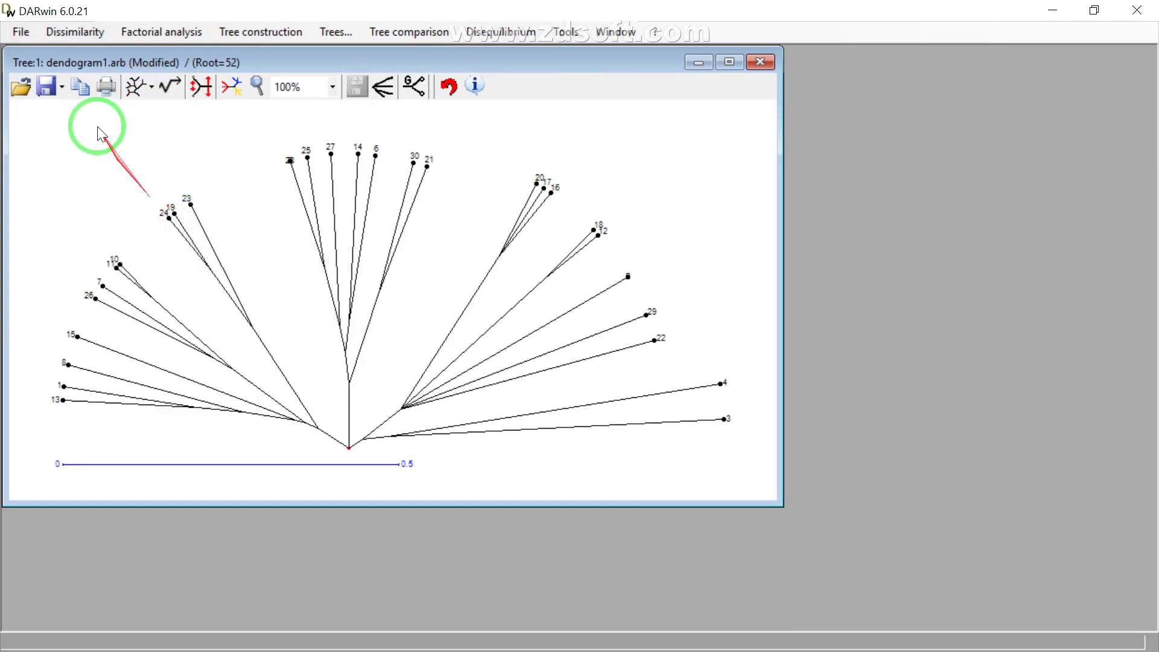
left_click(46, 86)
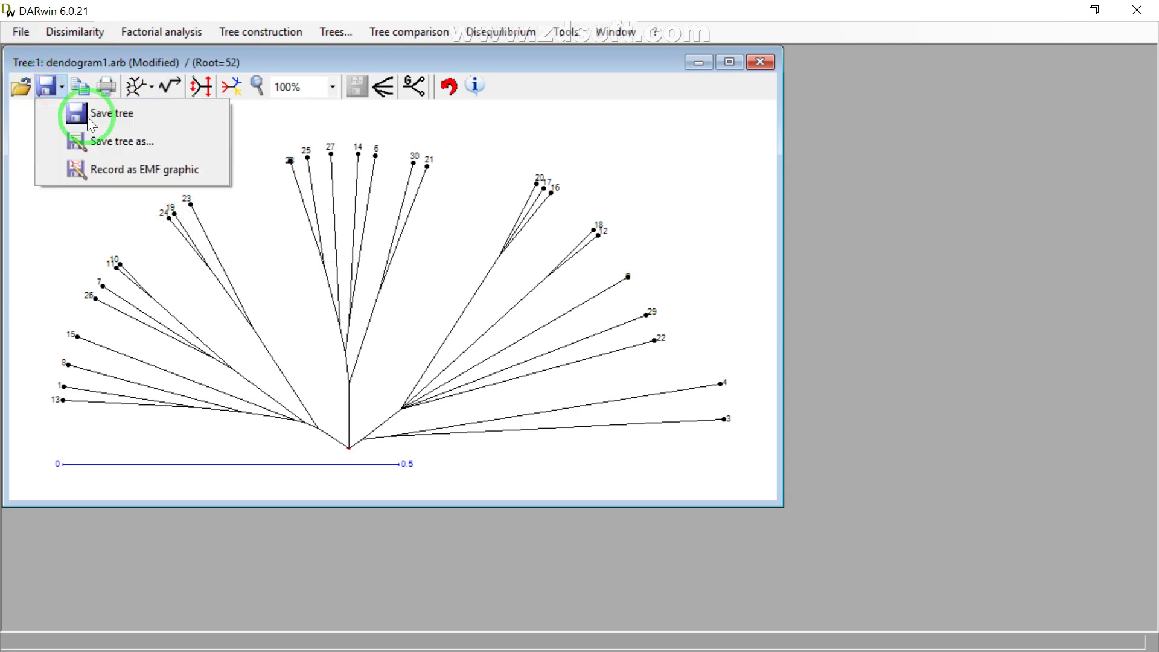
left_click(409, 114)
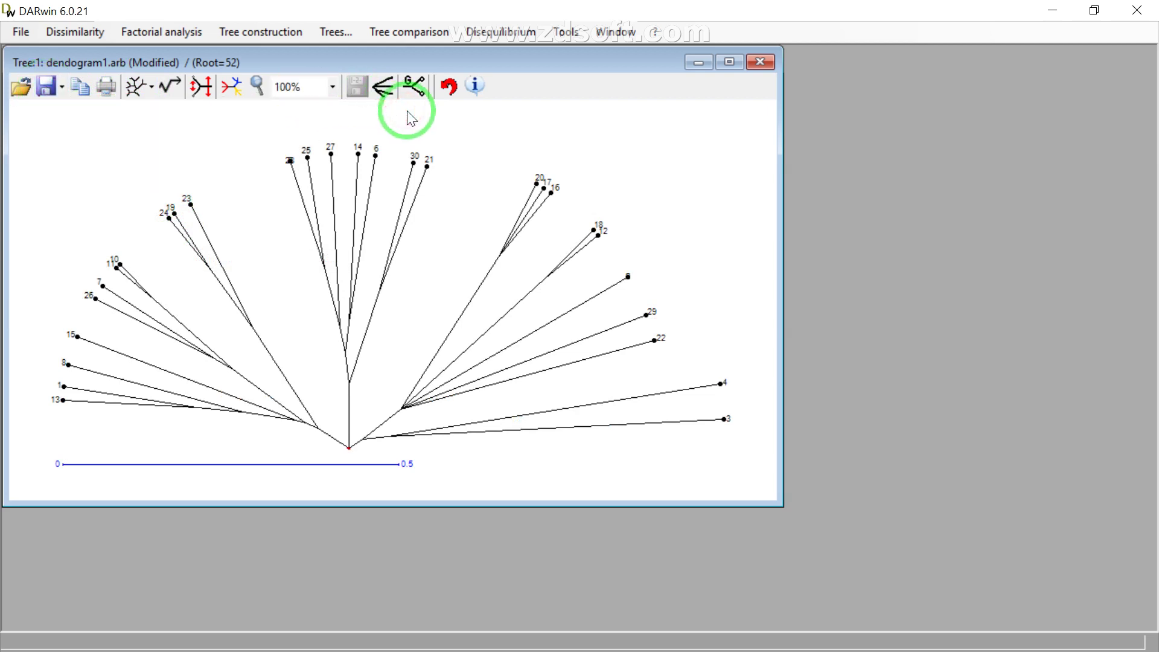